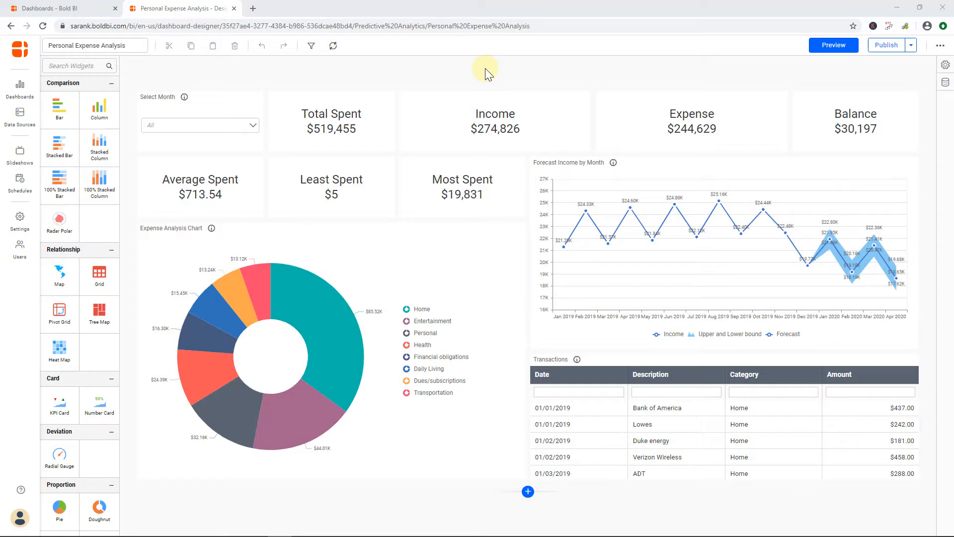
Publish the Personal Expense Analysis dashboard and open its sharing dialog
left_click(889, 46)
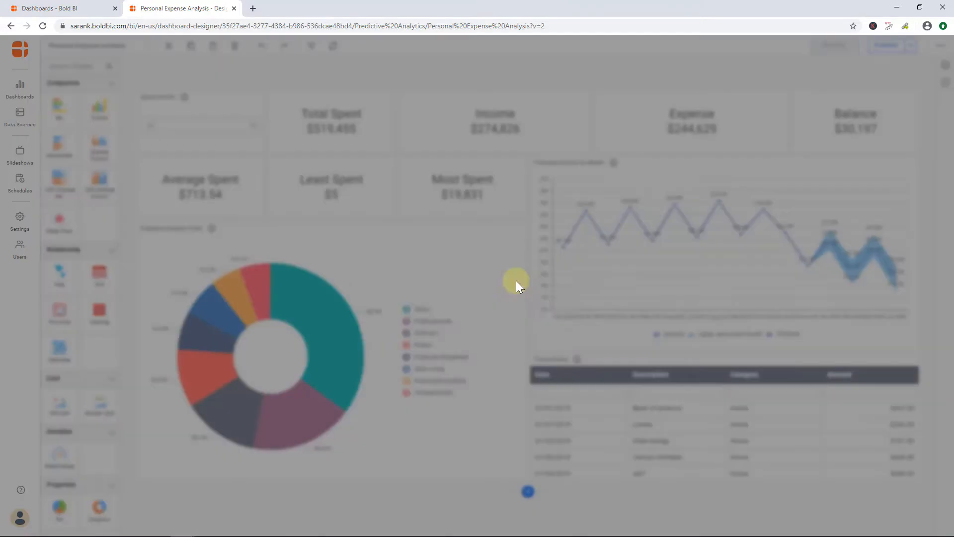
left_click(496, 331)
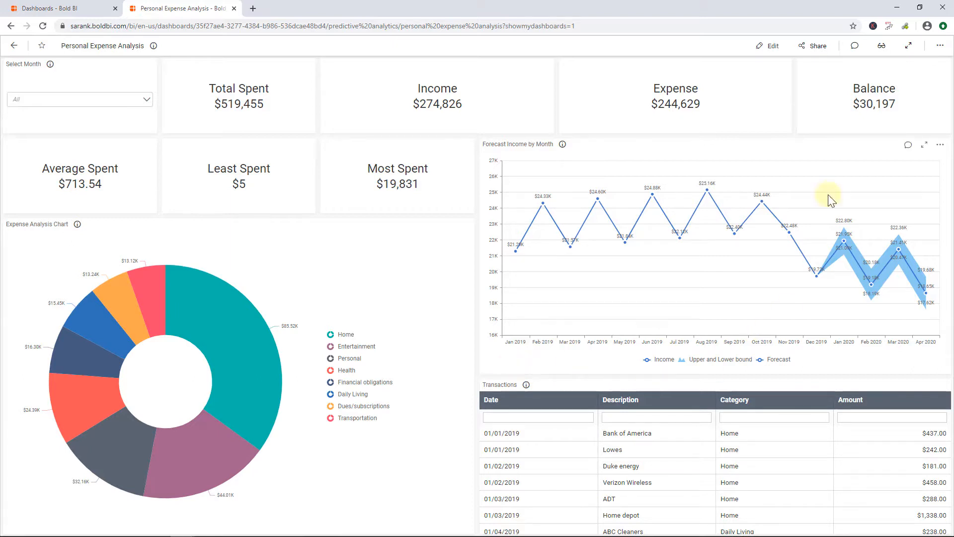
left_click(816, 47)
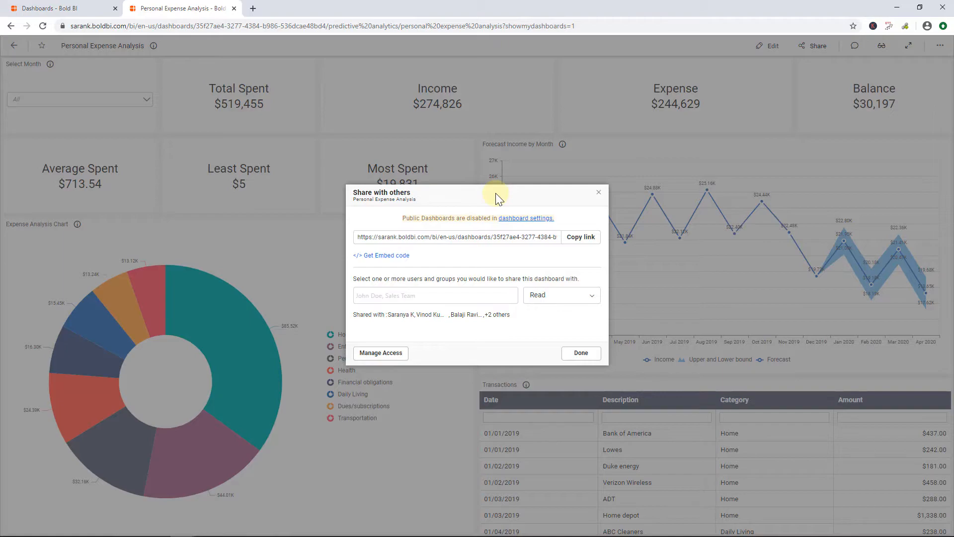
Follow the dashboard settings link, enable marking dashboards as public, and save the settings
left_click(514, 219)
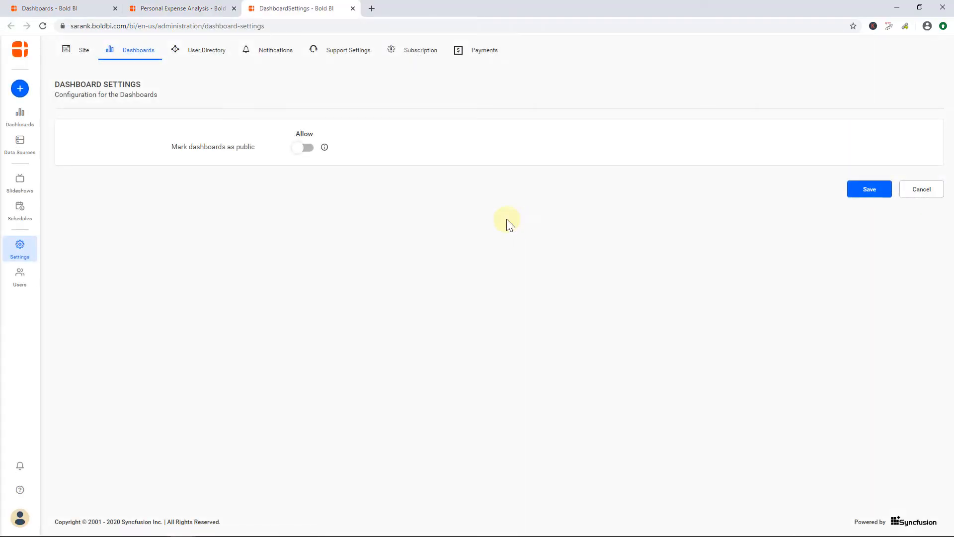
left_click(303, 148)
left_click(868, 191)
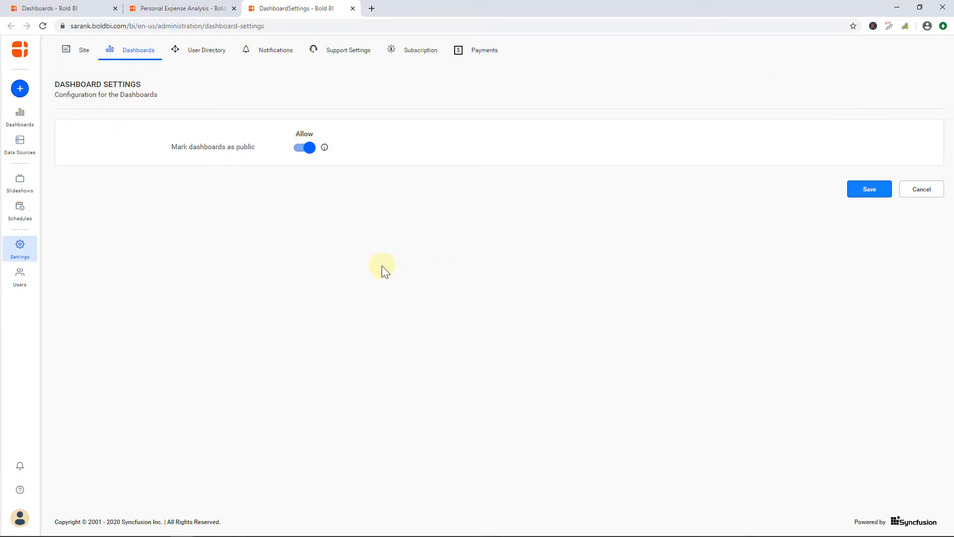
Reload the dashboard tab and change the dashboard's access mode from Private to Public in the sharing dialog
left_click(212, 8)
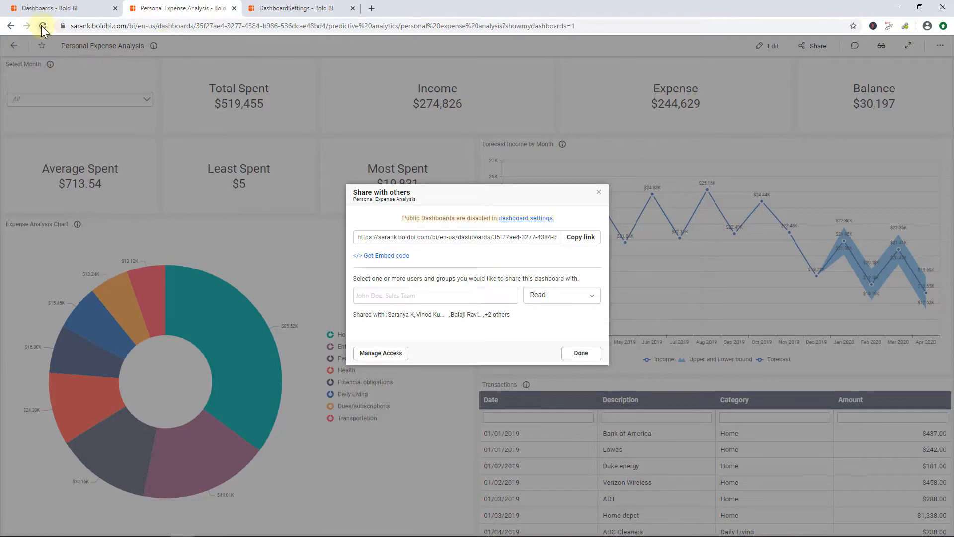
left_click(43, 25)
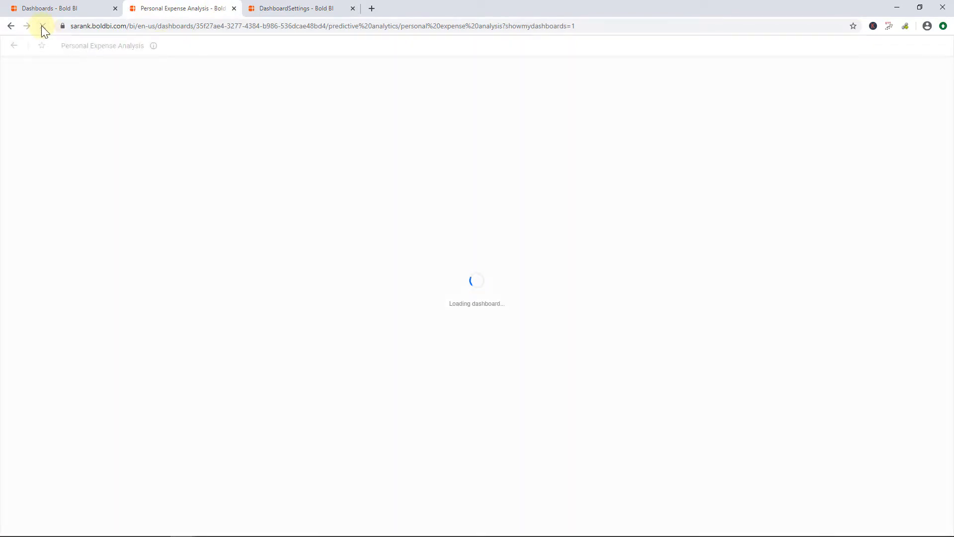
left_click(813, 46)
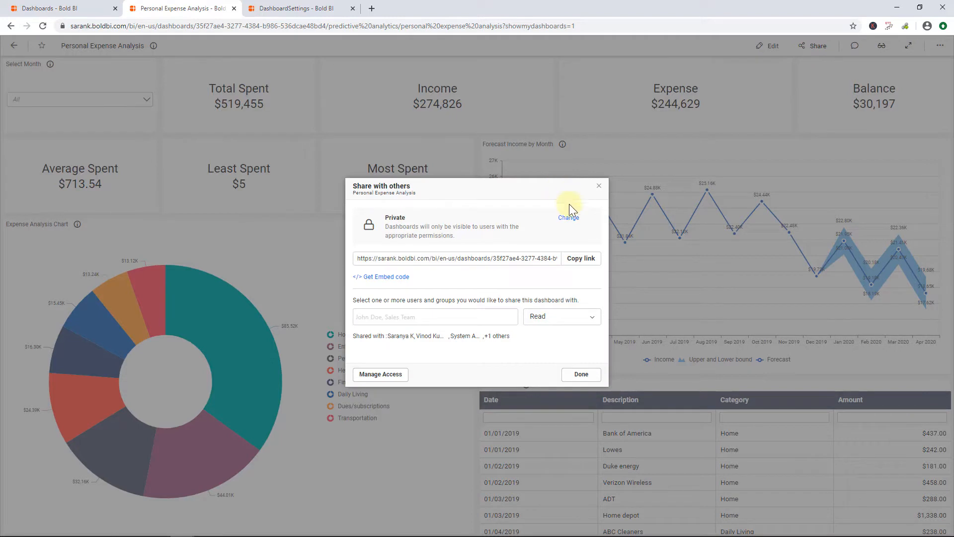
left_click(568, 216)
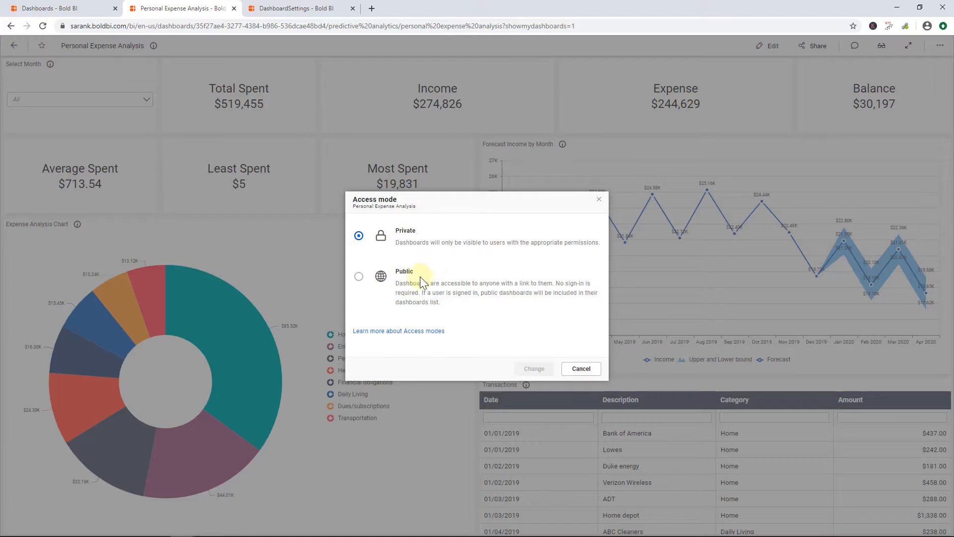
left_click(358, 276)
left_click(533, 368)
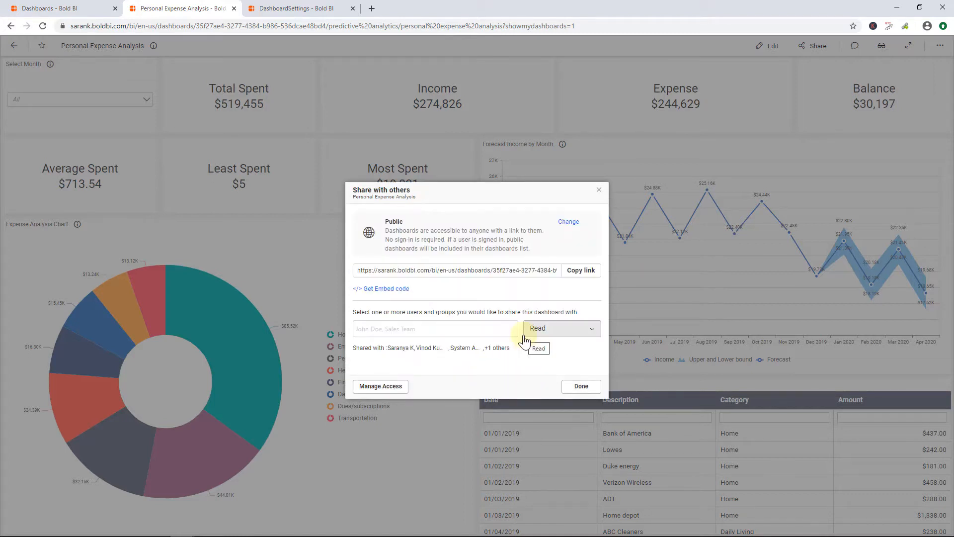
Copy the dashboard link, then copy its embed code with Dashboard Comments and Widget Comments enabled
left_click(589, 273)
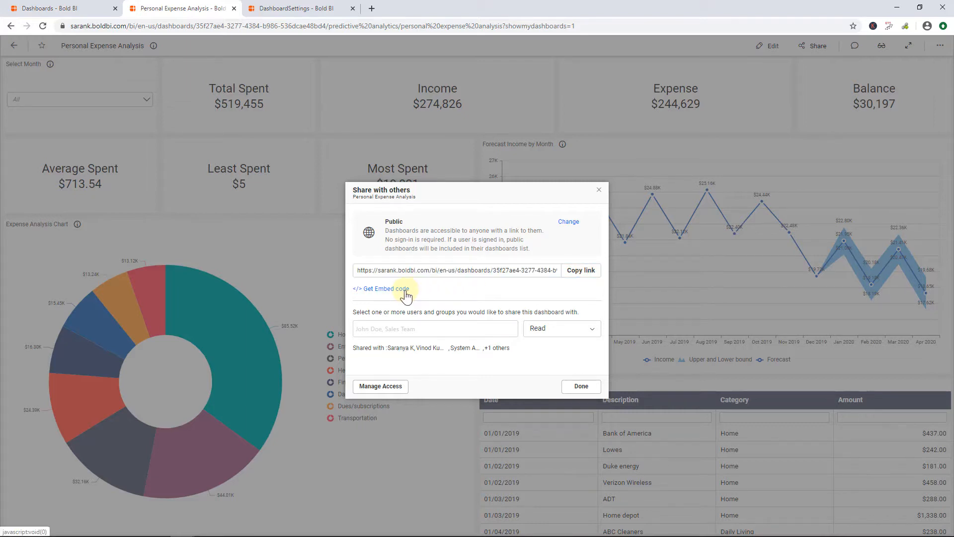
left_click(406, 289)
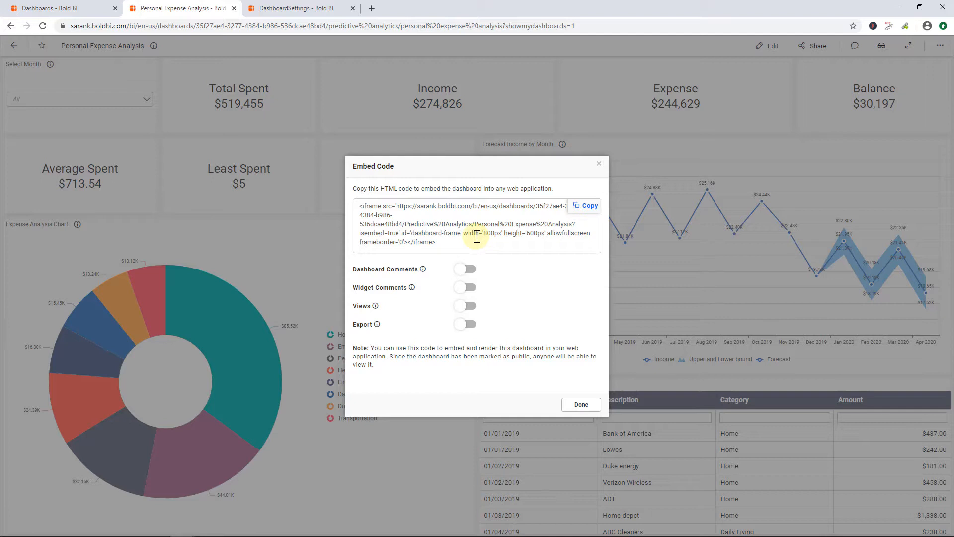
left_click(463, 270)
left_click(464, 287)
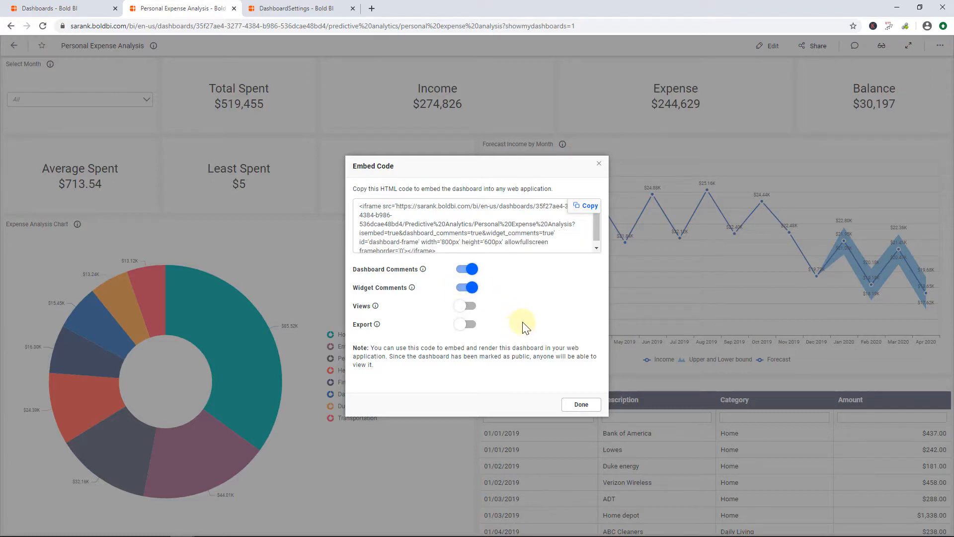
left_click(583, 209)
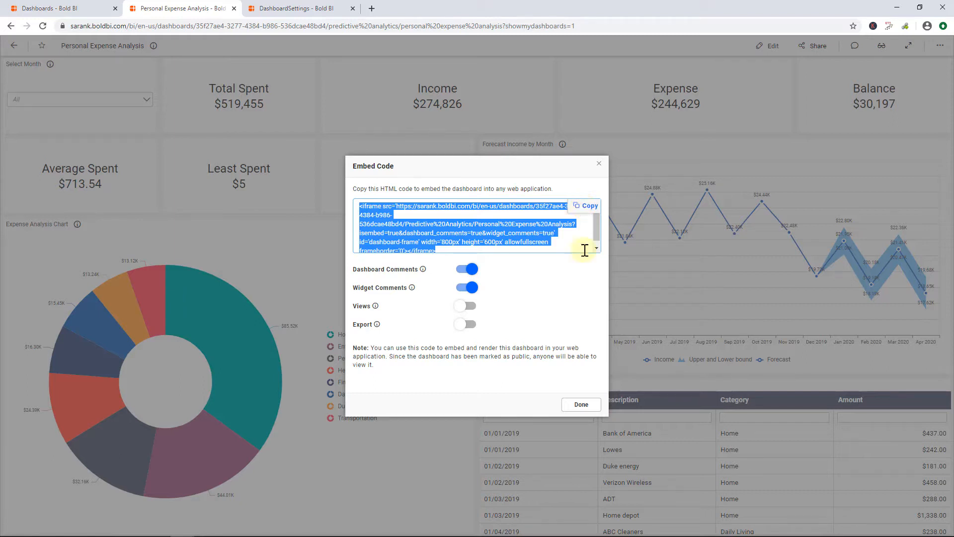
left_click(577, 407)
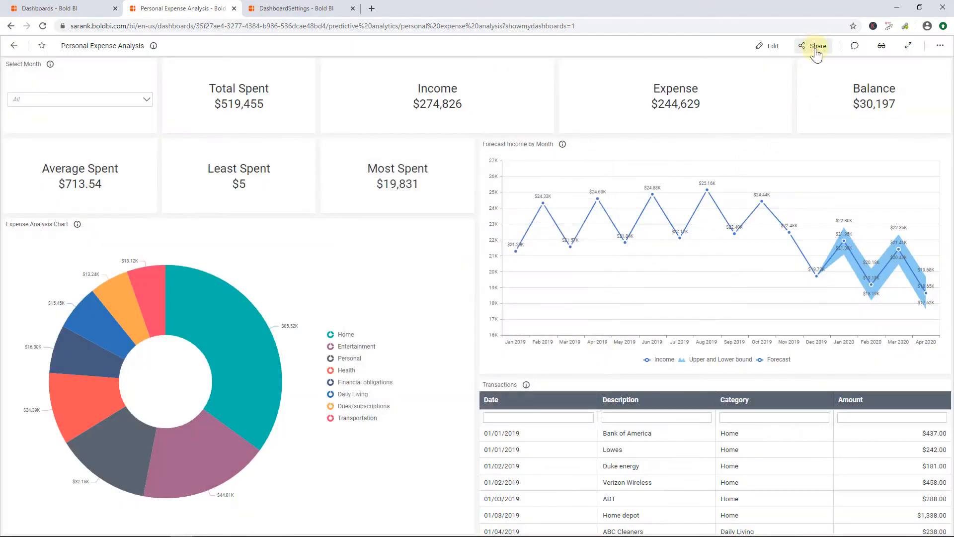
Share the dashboard with a user and the Internal Group For Testing, granting Read, Write permission
left_click(813, 46)
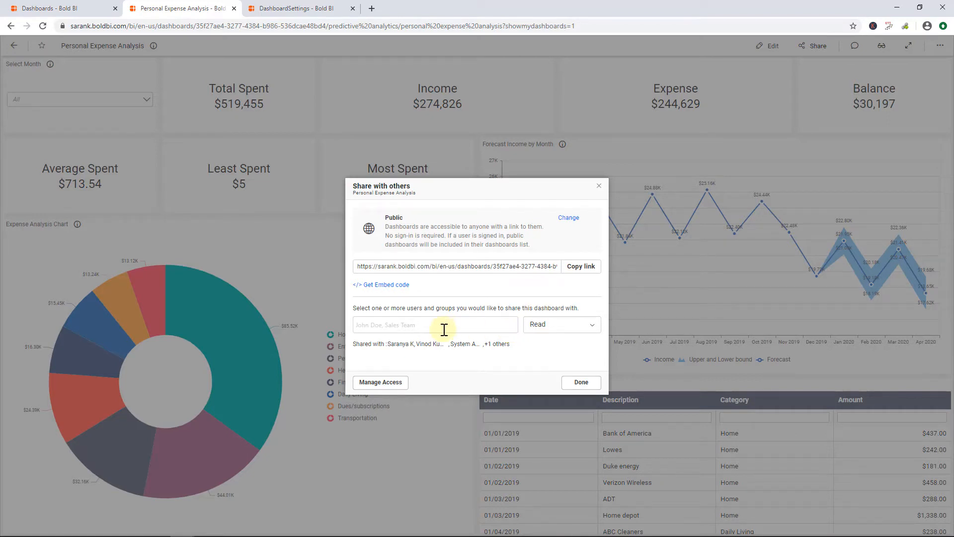
left_click(416, 325)
type("vin")
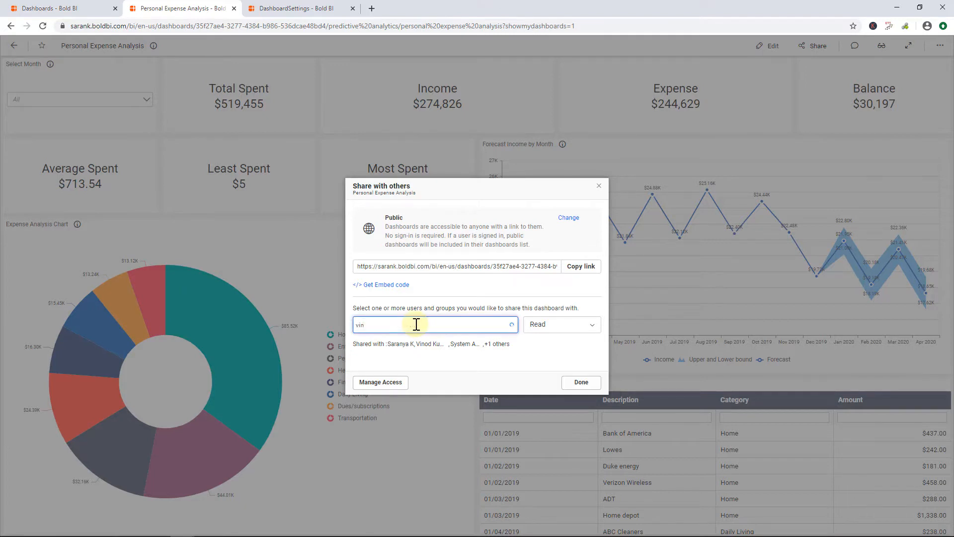
left_click(415, 341)
type("inter")
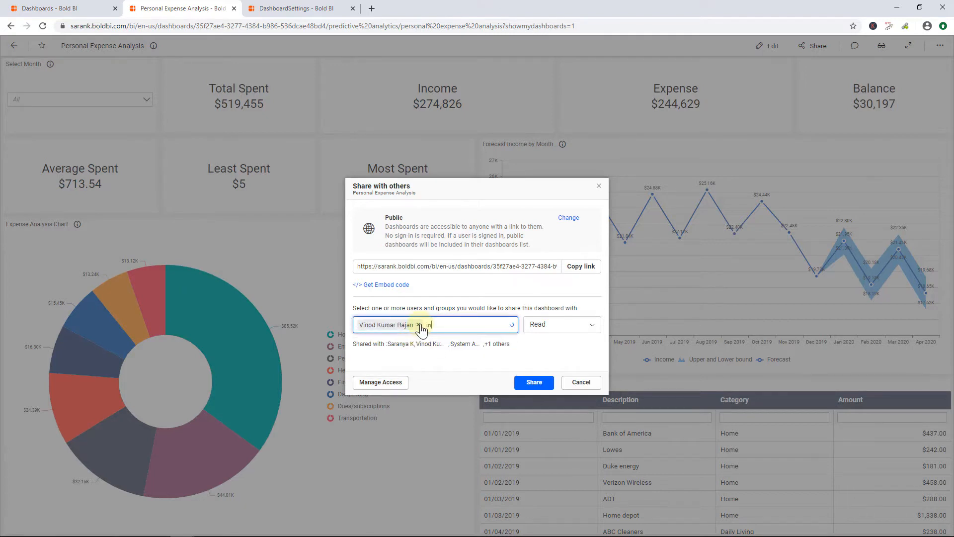
left_click(431, 343)
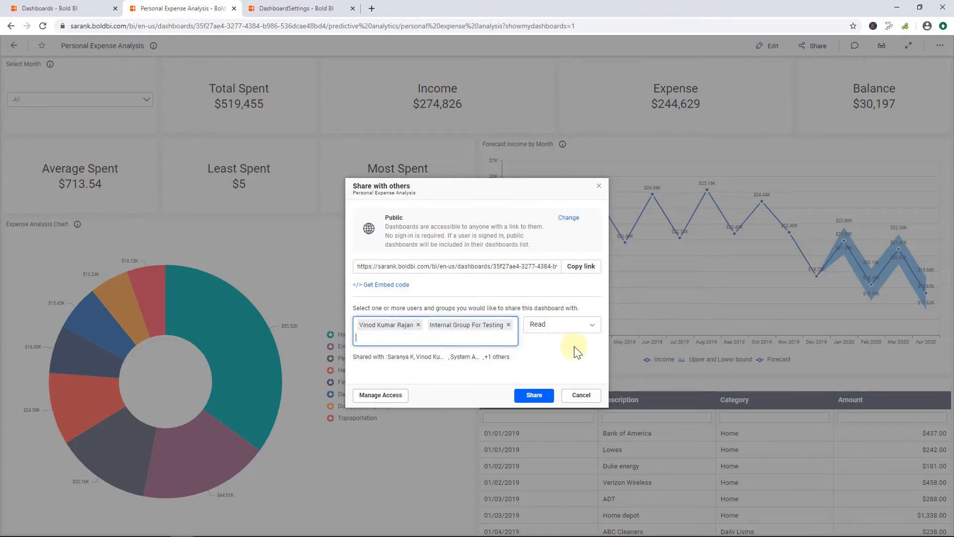
left_click(593, 329)
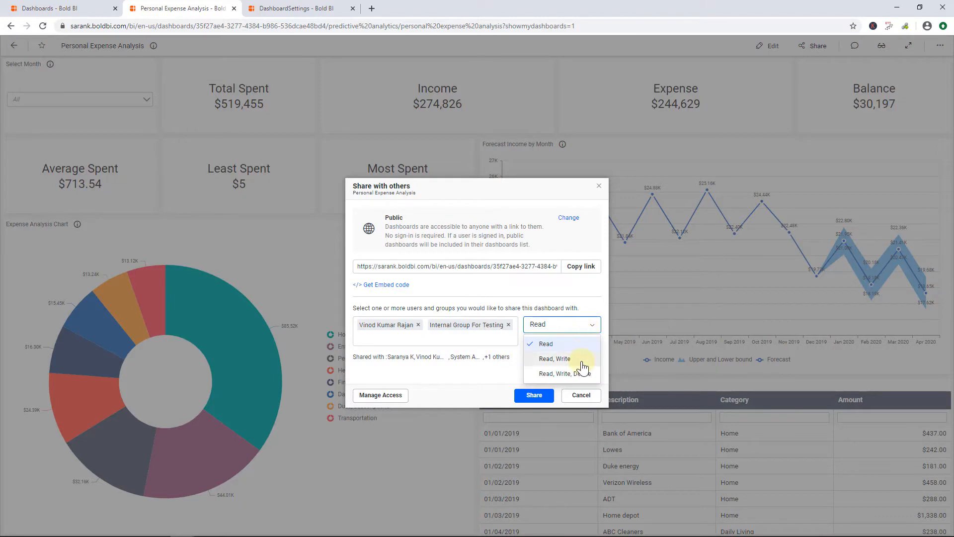
left_click(555, 358)
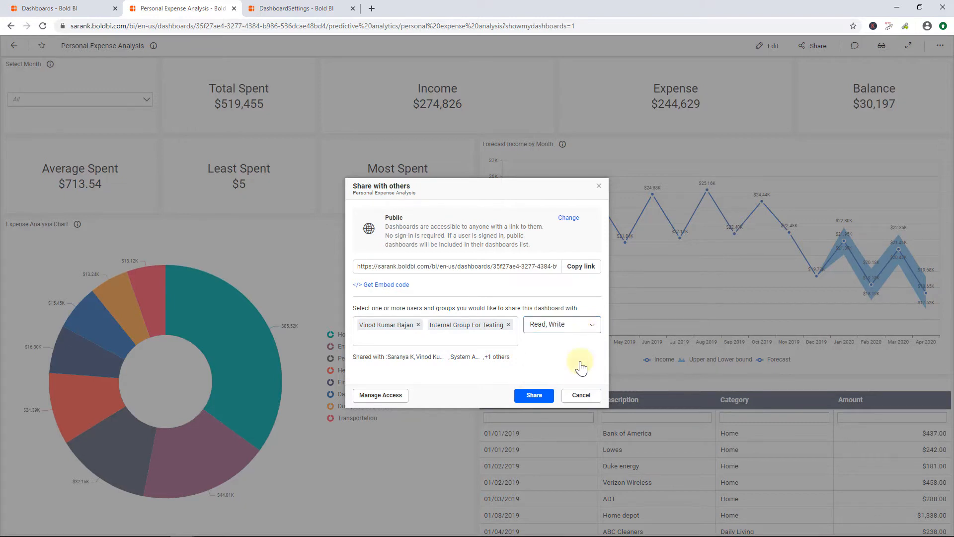
left_click(525, 398)
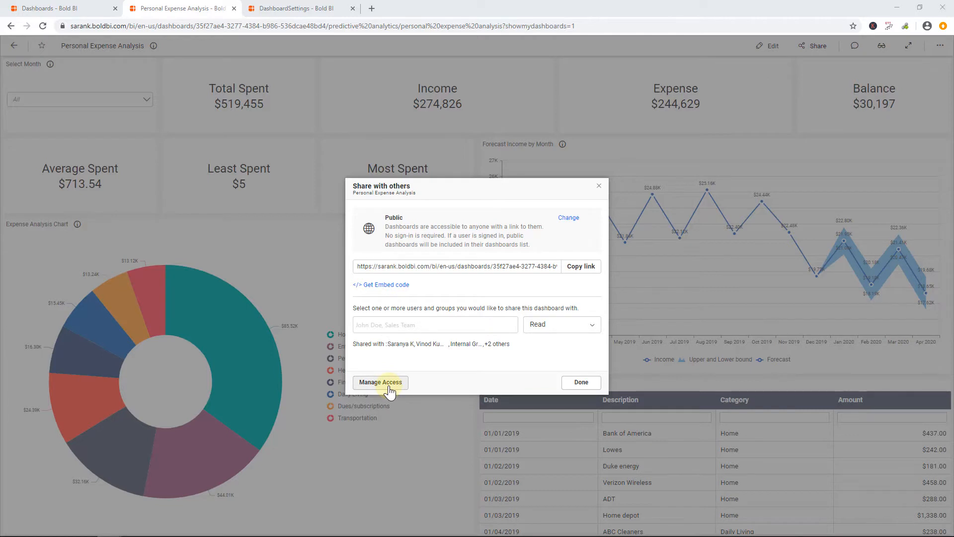
Review the dashboard's access list in Manage Access, copy the link, and close the dialog
left_click(380, 382)
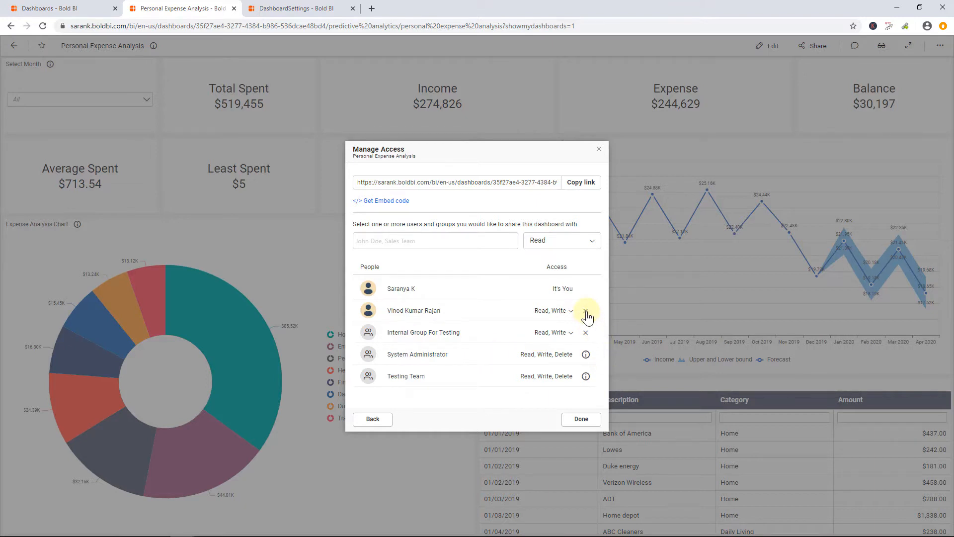
left_click(580, 182)
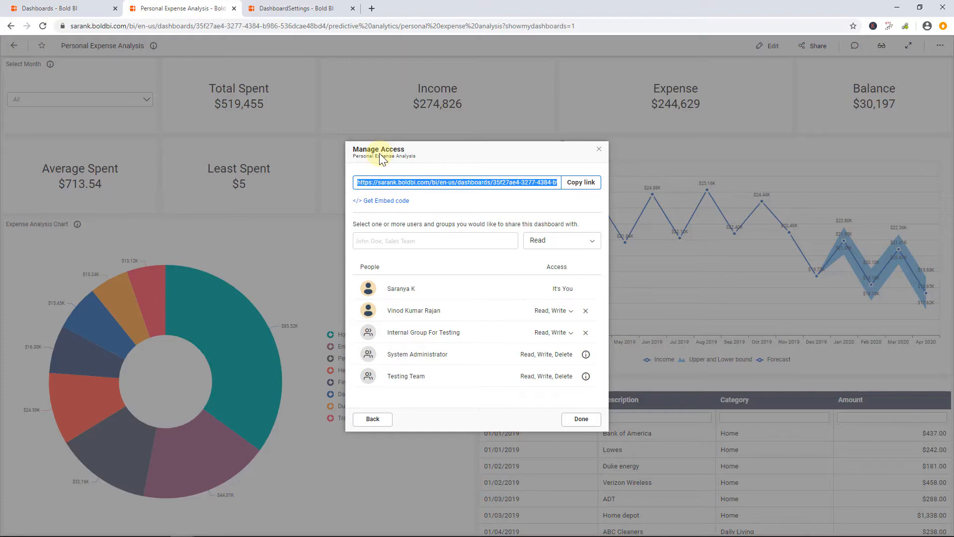
left_click(576, 419)
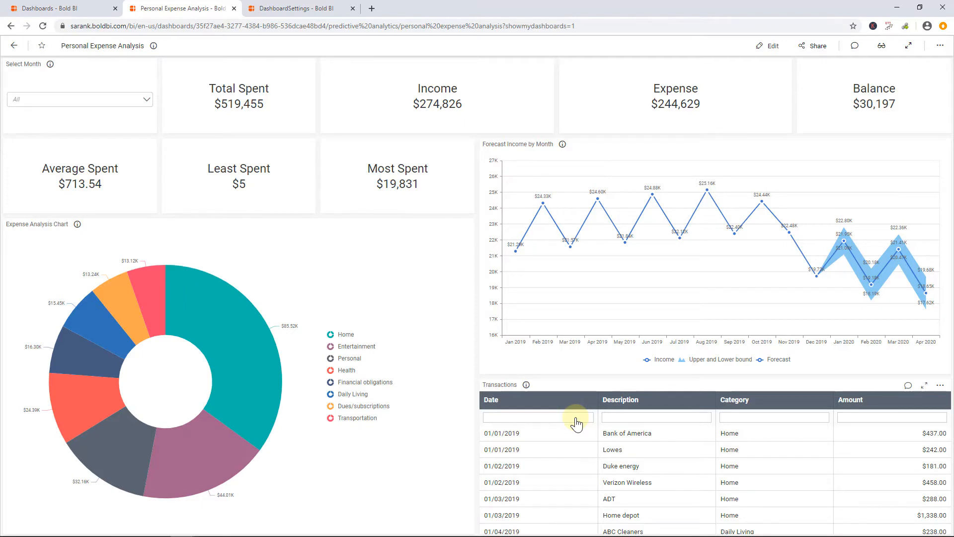
Filter Select Month to Feb and save the filtered view under the name FebruaryExpenses
left_click(100, 100)
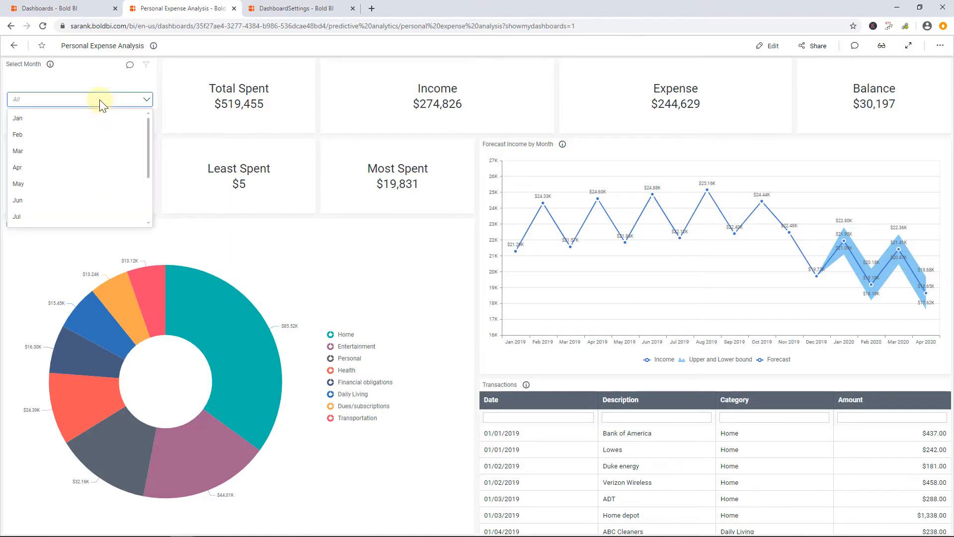
left_click(65, 141)
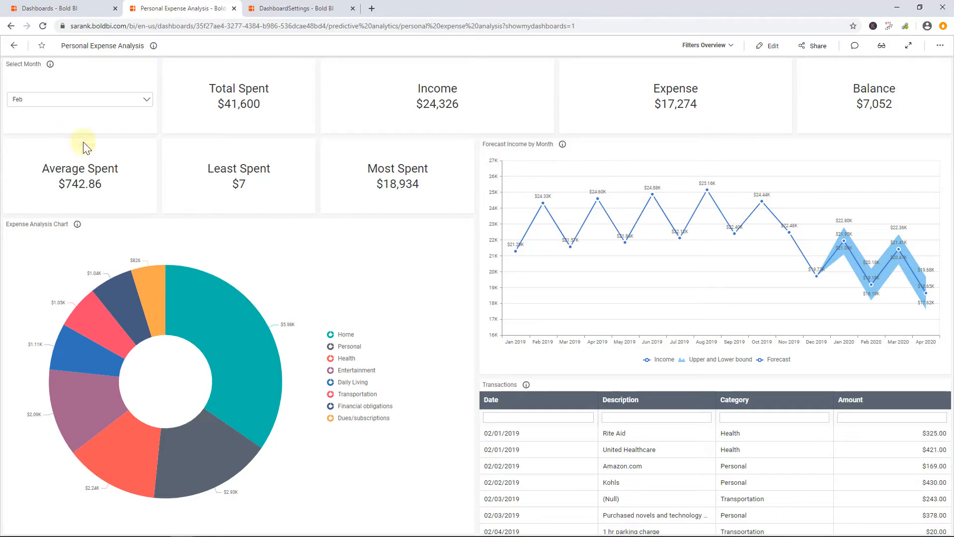
left_click(722, 47)
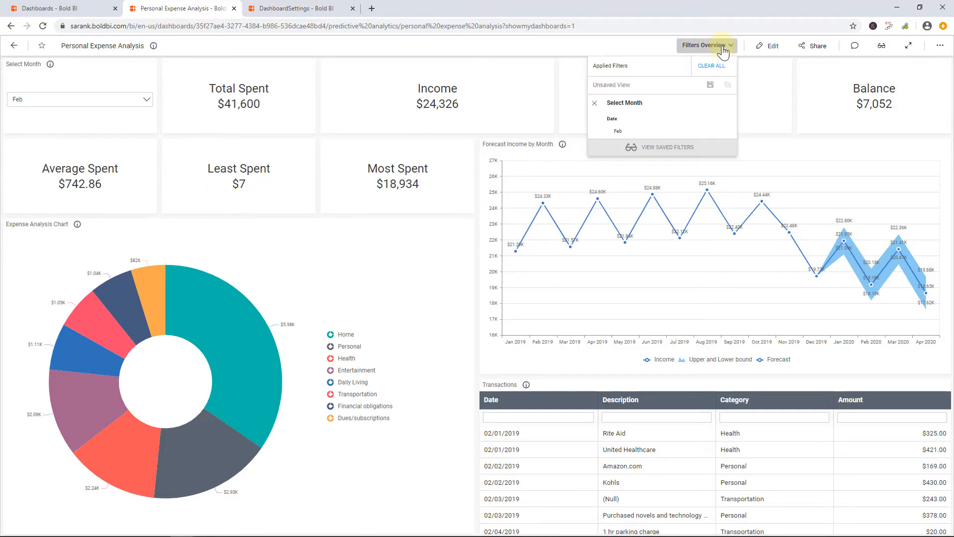
left_click(710, 85)
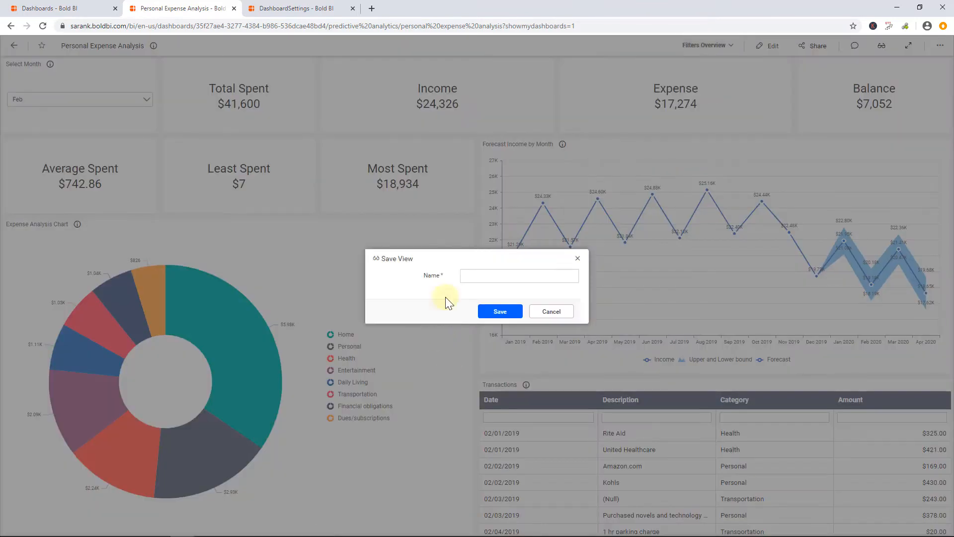
left_click(472, 276)
key("ctrl+v")
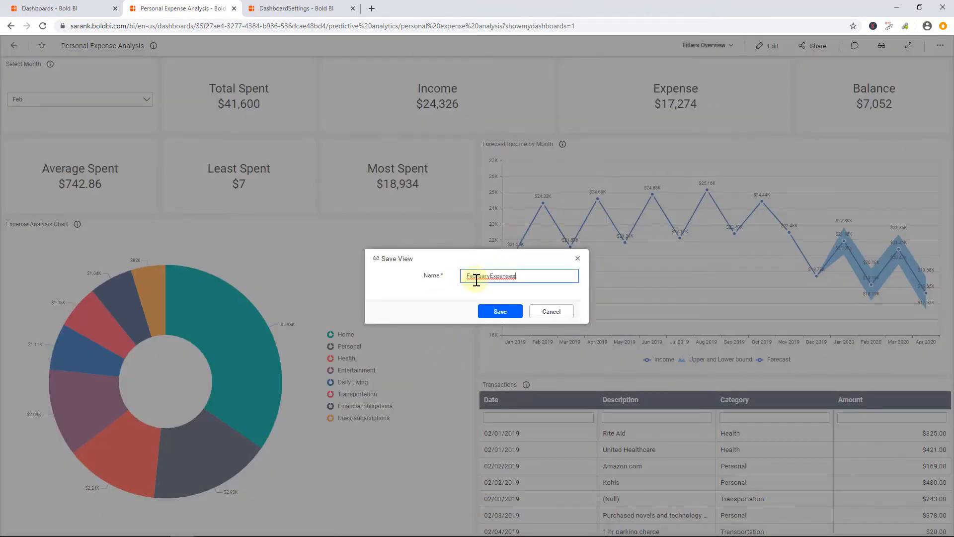
left_click(489, 312)
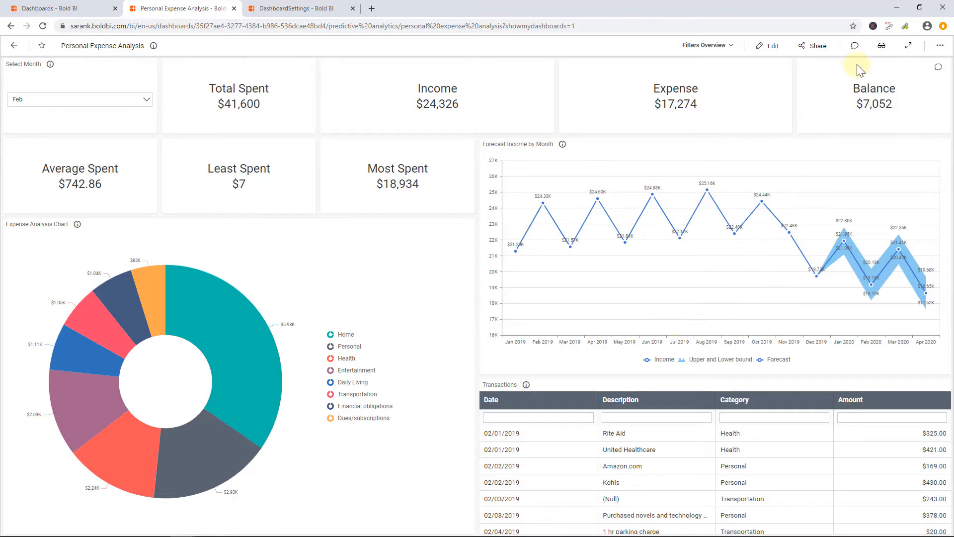
Open the saved views panel and the FebruaryExpenses view's sharing options, then close both
left_click(882, 46)
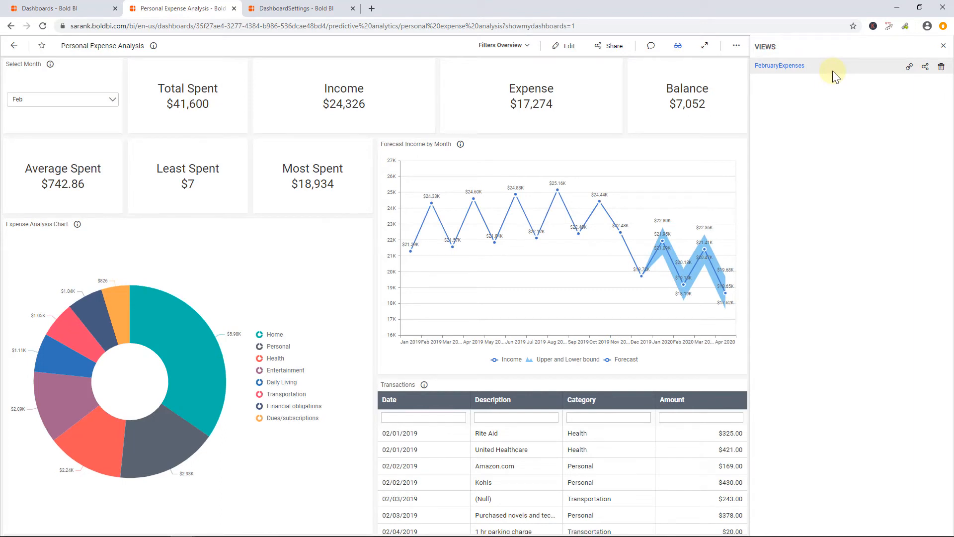
left_click(926, 70)
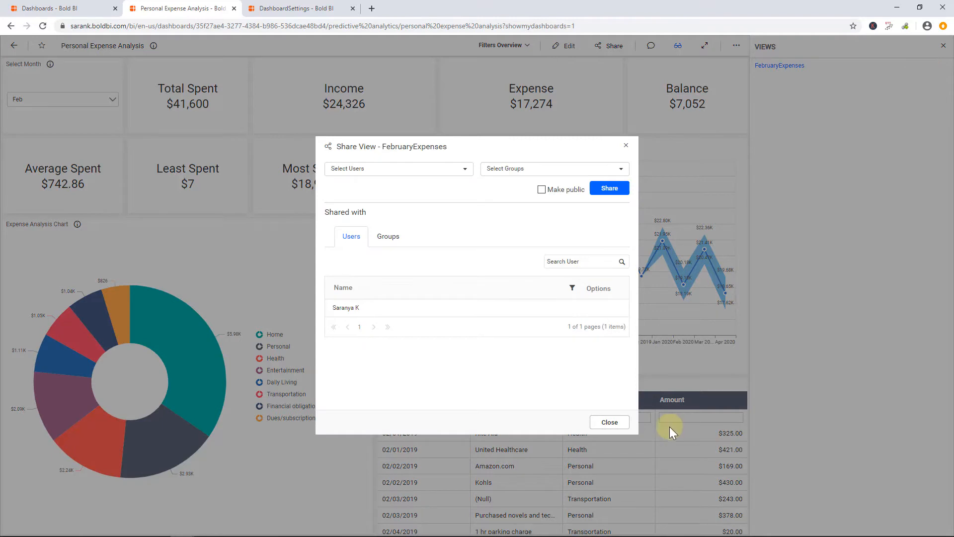
left_click(608, 423)
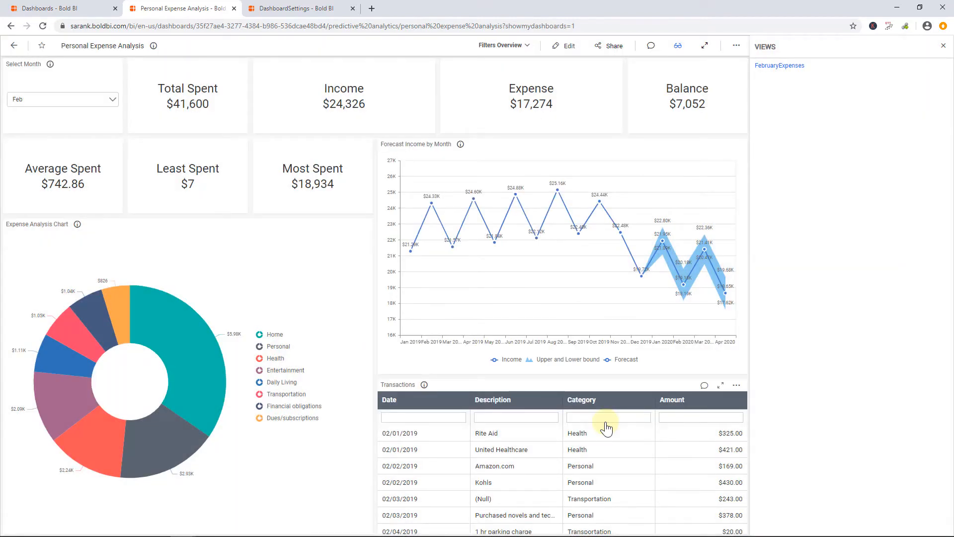
left_click(943, 46)
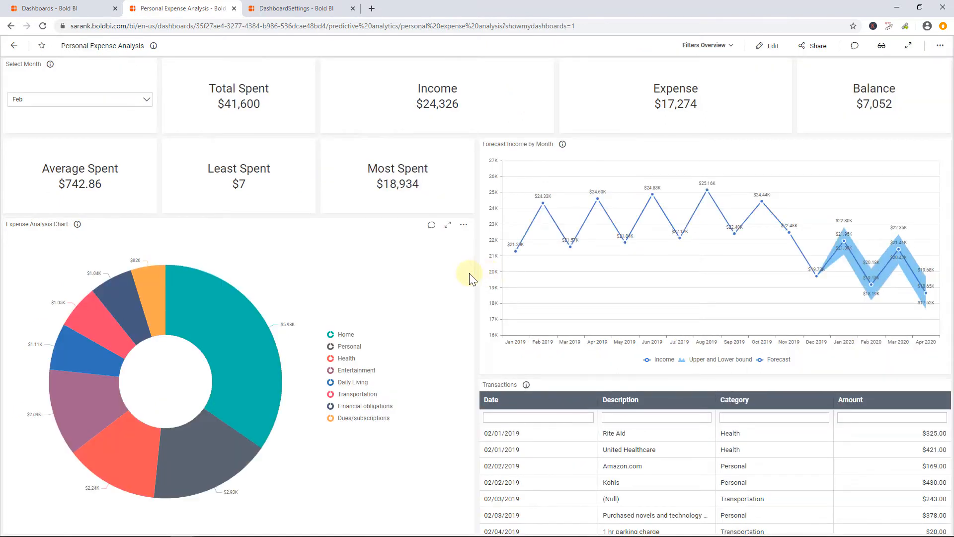
Change the Select Month filter to Apr
left_click(122, 100)
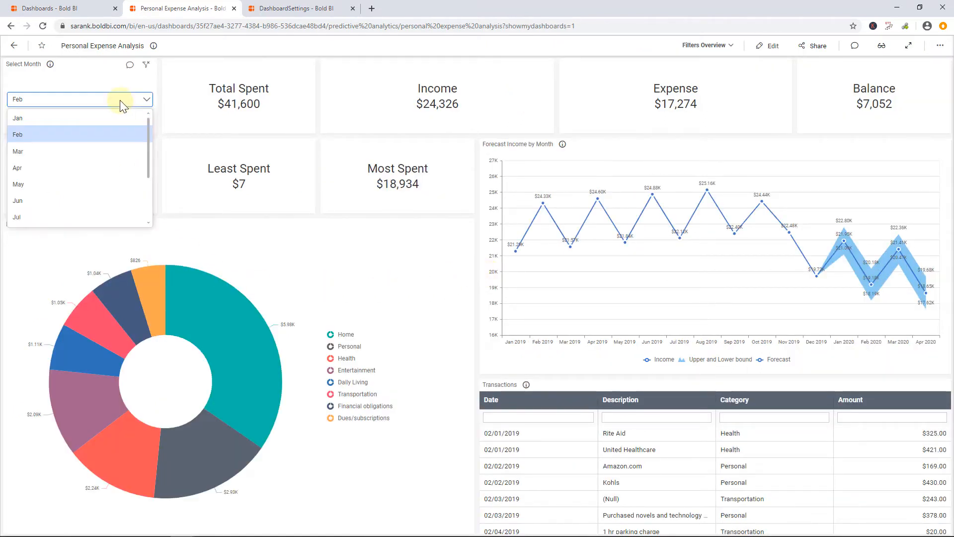
left_click(93, 164)
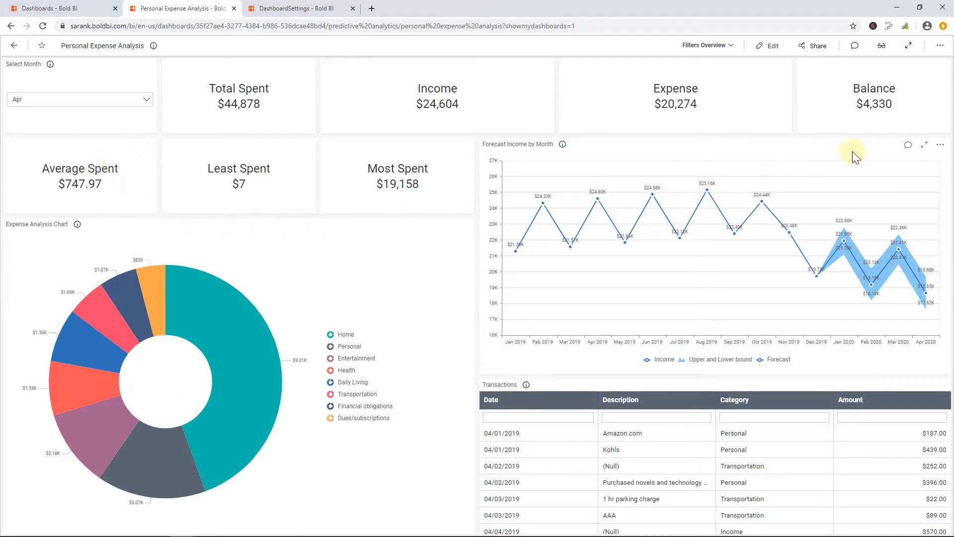
Copy the dashboard's link and open it in a new browser tab
left_click(944, 46)
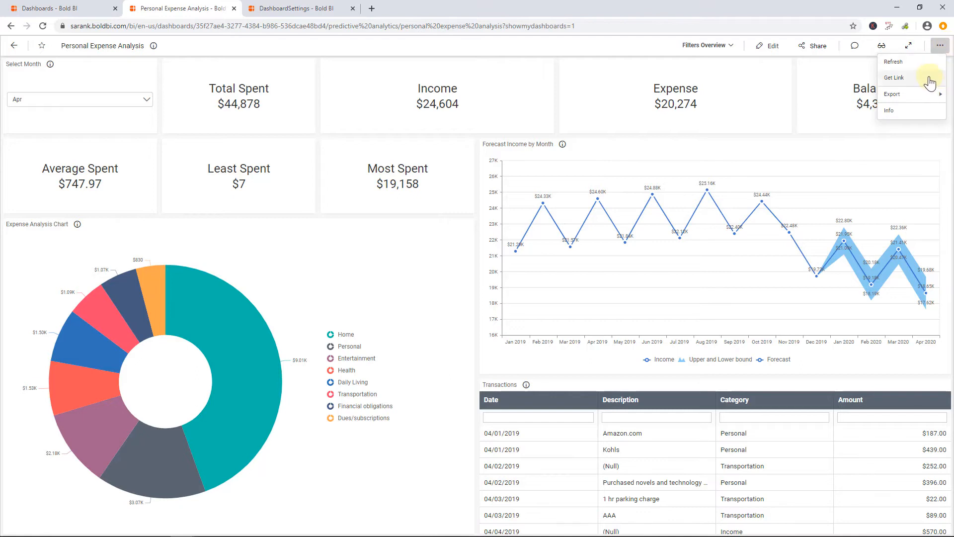
left_click(929, 79)
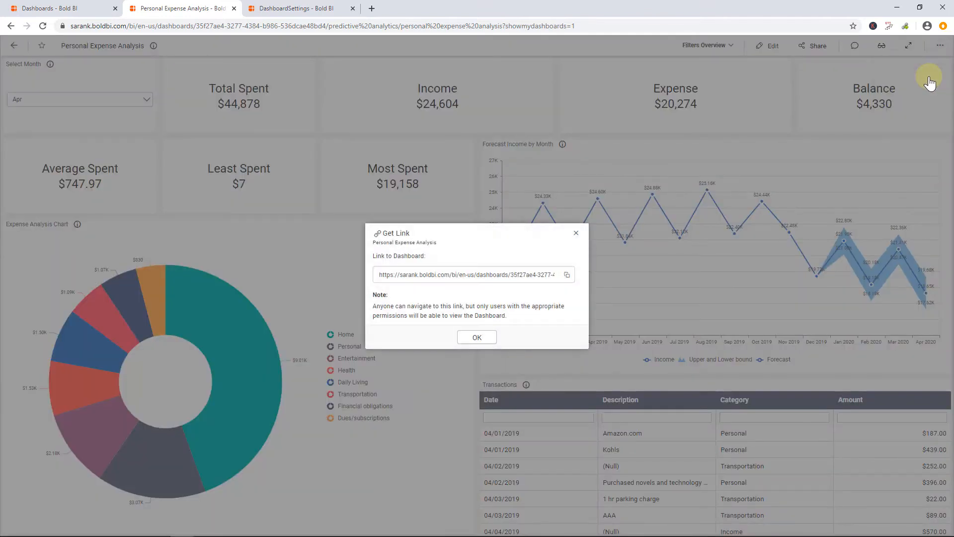
left_click(567, 276)
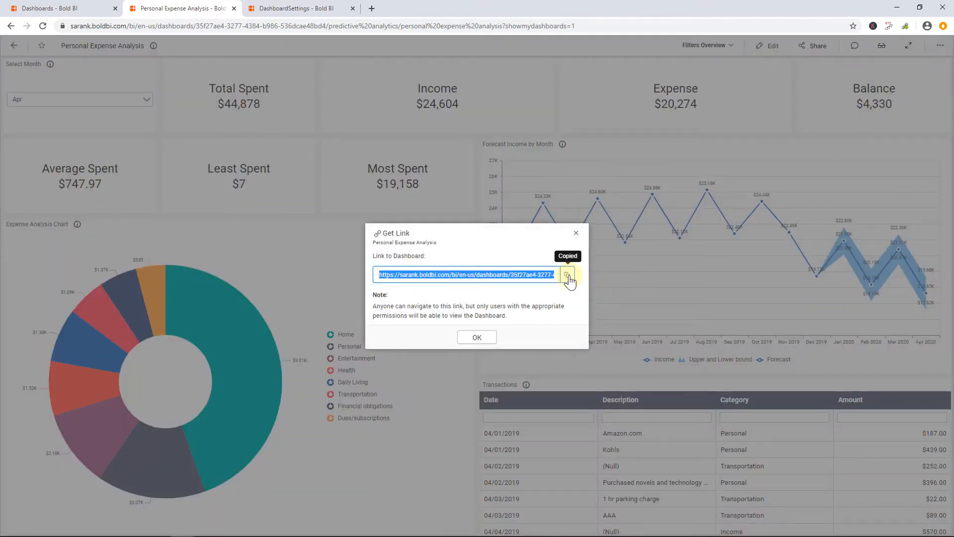
left_click(371, 8)
key("ctrl+v")
key("Return")
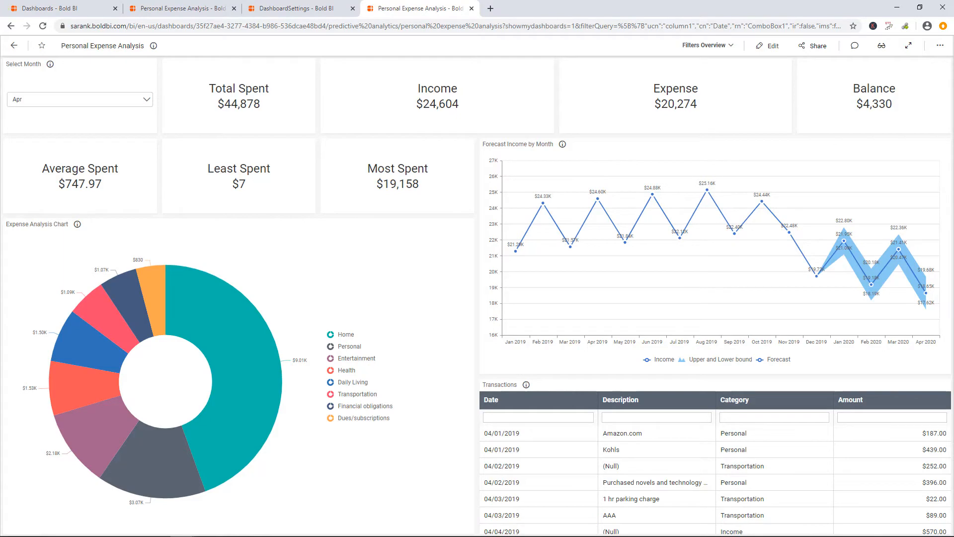
Return to the dashboards list and view the Supply Chain Performance Dashboard's sharing dialog, then close it
left_click(83, 4)
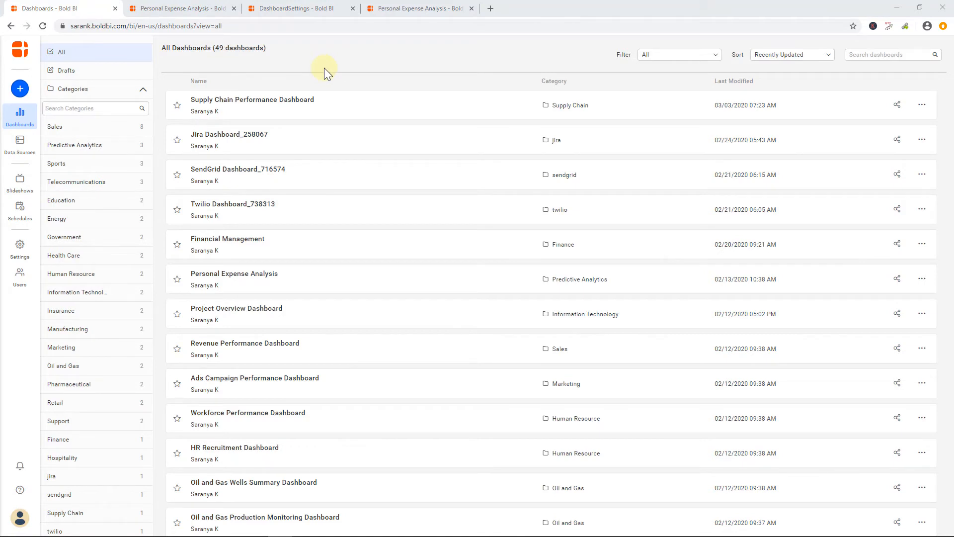
left_click(903, 105)
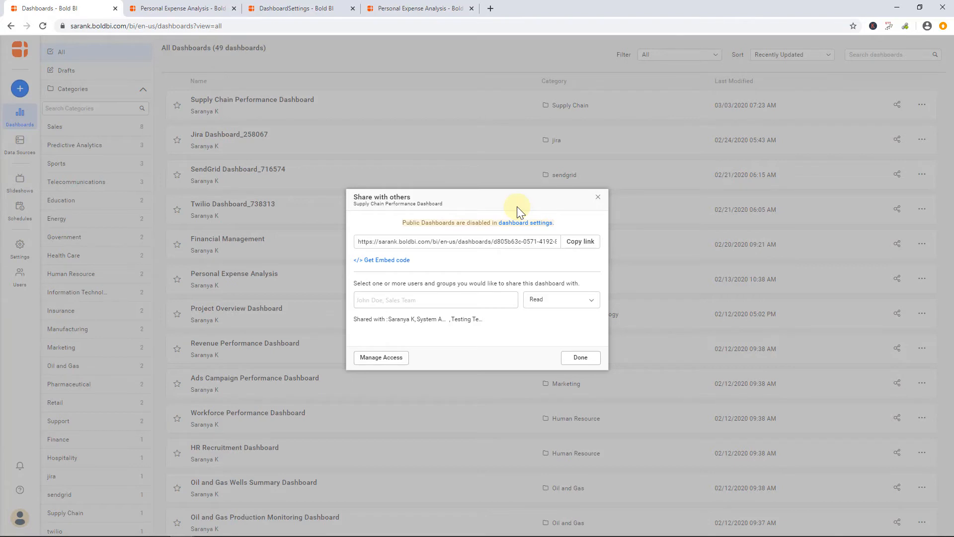
left_click(597, 197)
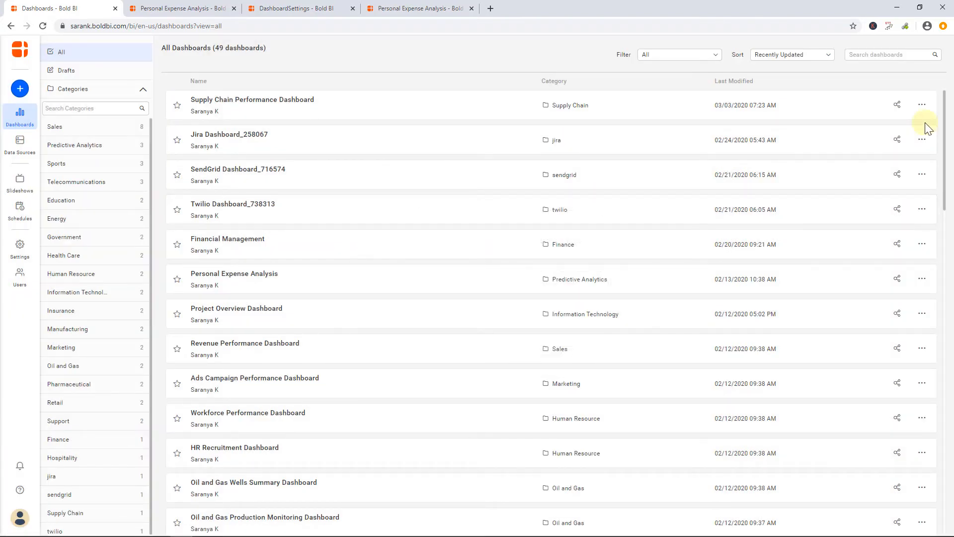
Copy the Personal Expense Analysis dashboard's public link and close the link dialog
left_click(924, 280)
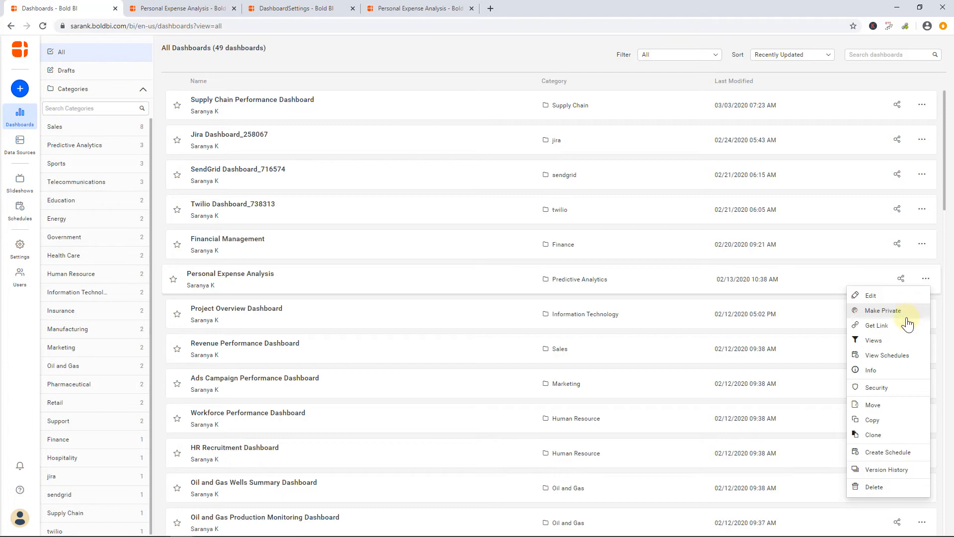
left_click(876, 326)
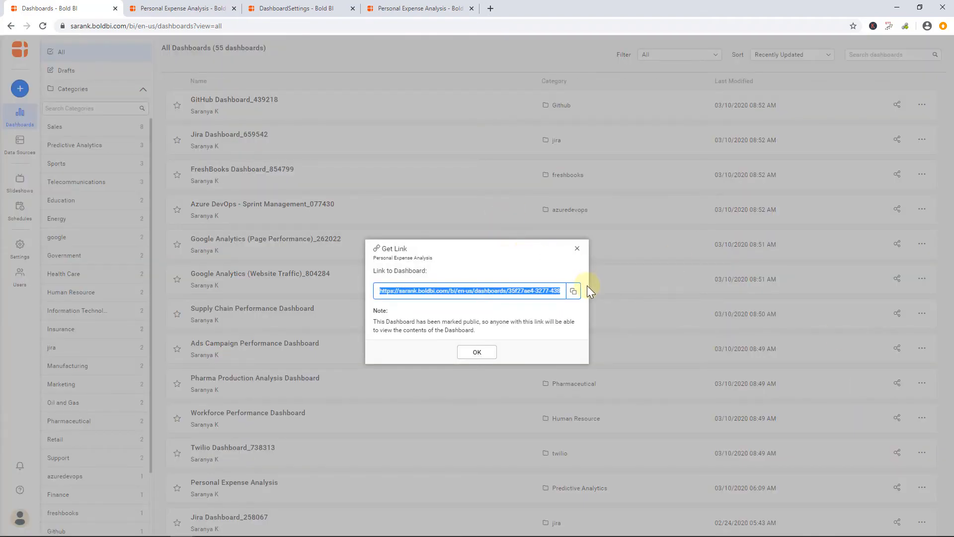
left_click(573, 292)
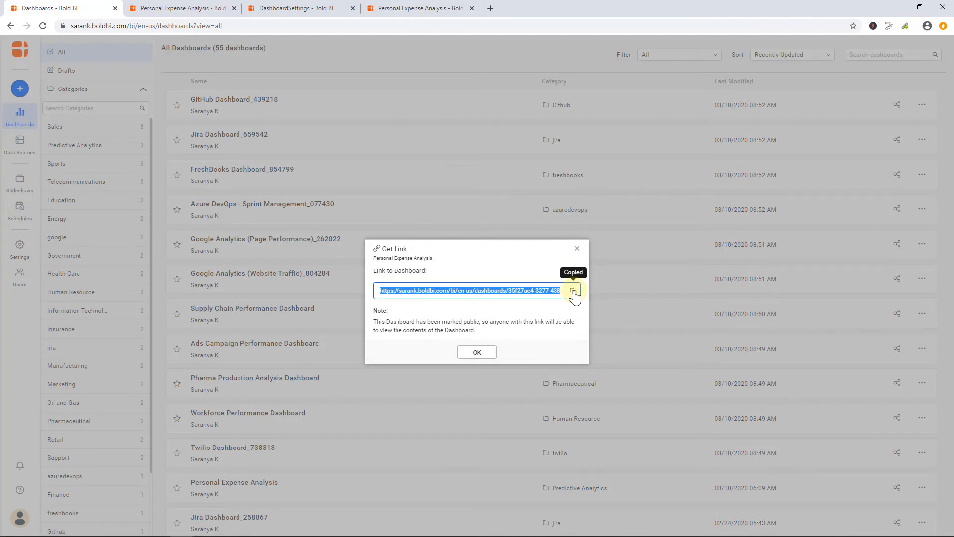
left_click(577, 251)
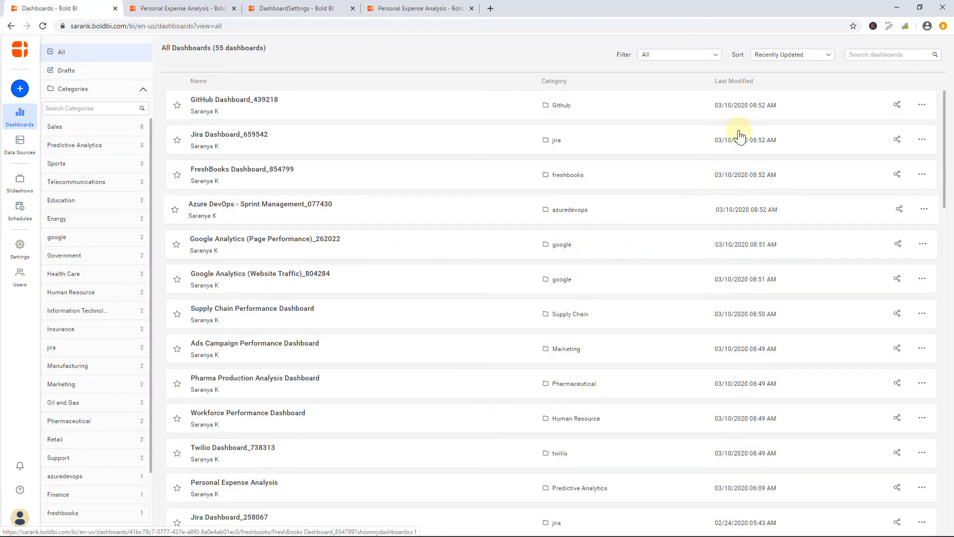
left_click(710, 56)
left_click(708, 102)
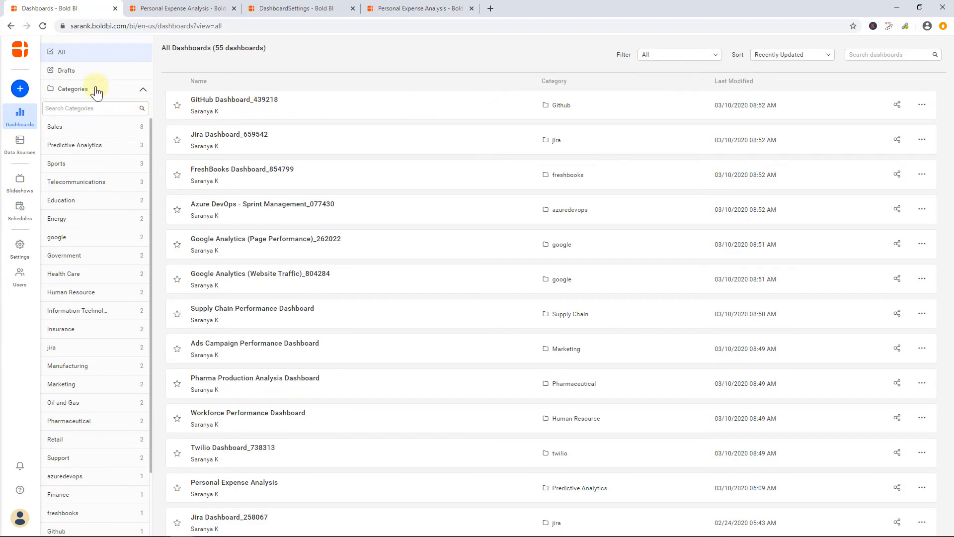
Share the Sales category with a user and the Internal Group For Testing, granting Read, Write access
left_click(107, 130)
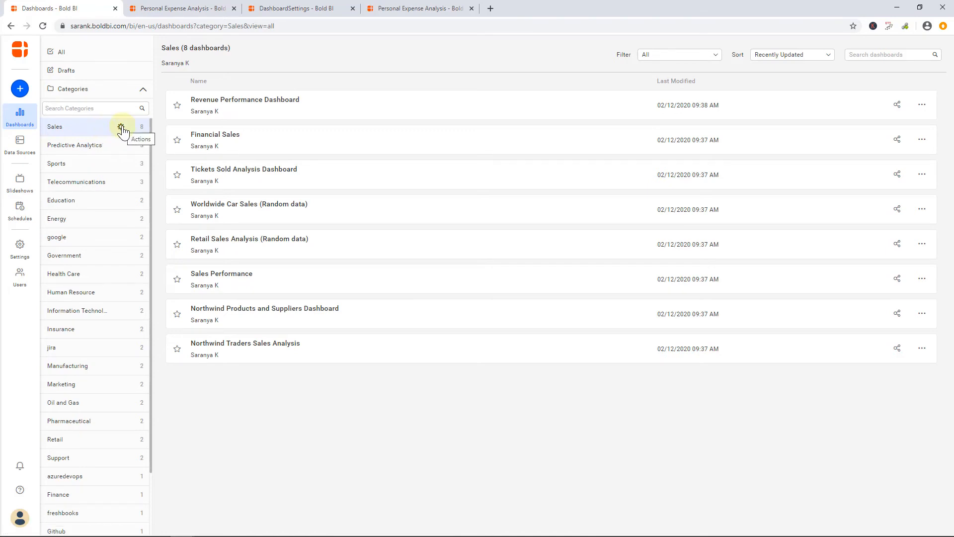
left_click(121, 129)
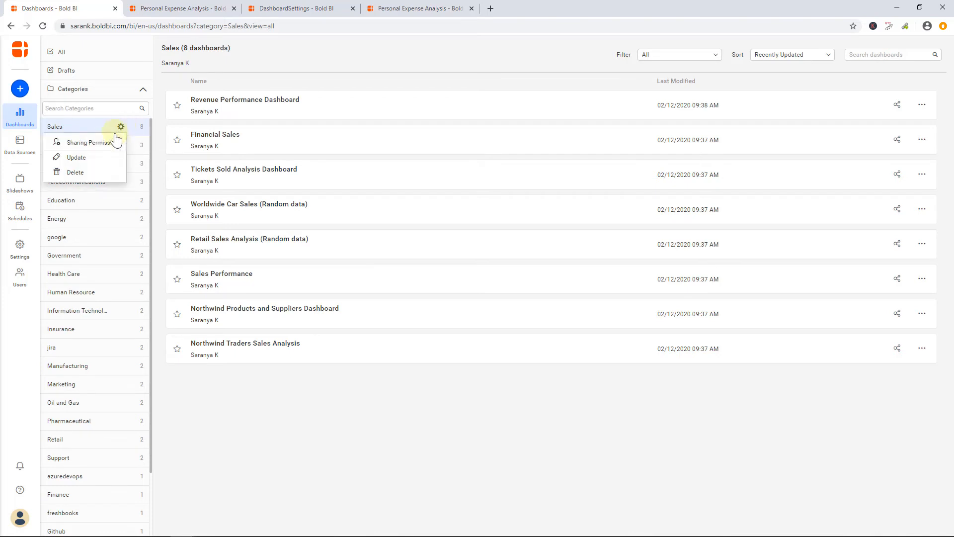
left_click(113, 145)
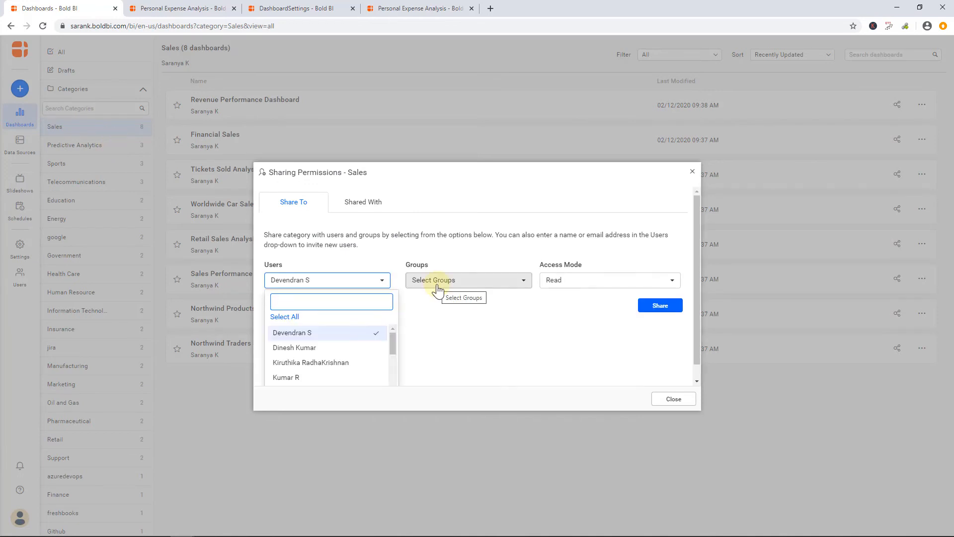
left_click(438, 289)
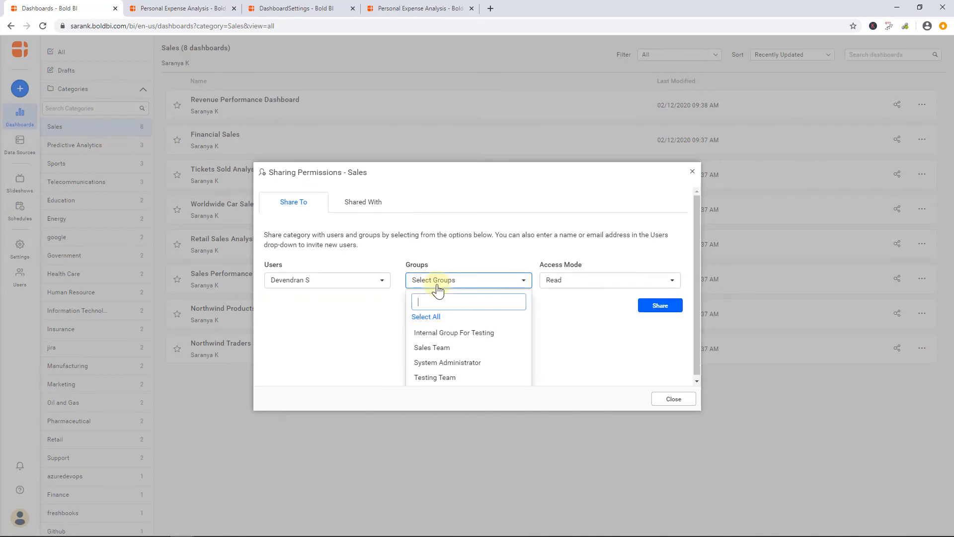
left_click(451, 338)
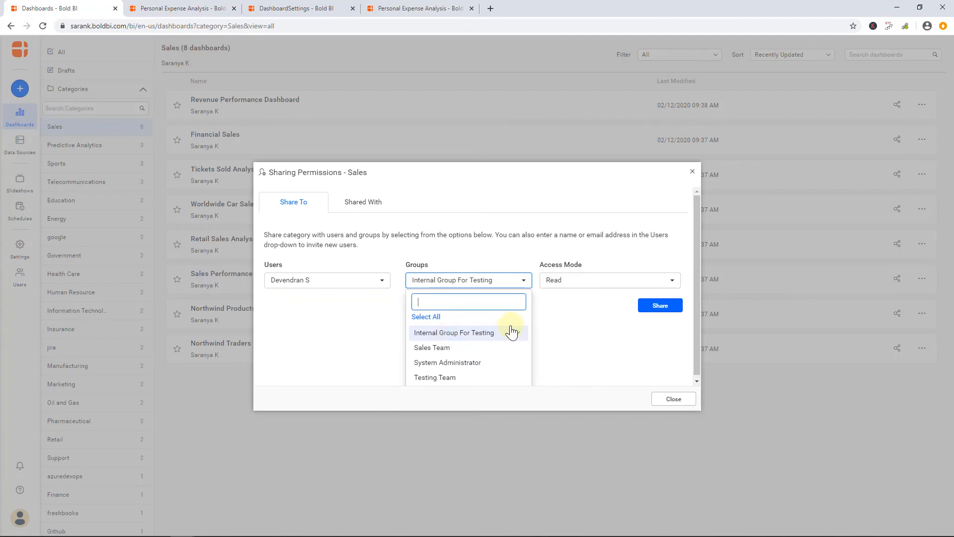
left_click(602, 278)
left_click(585, 317)
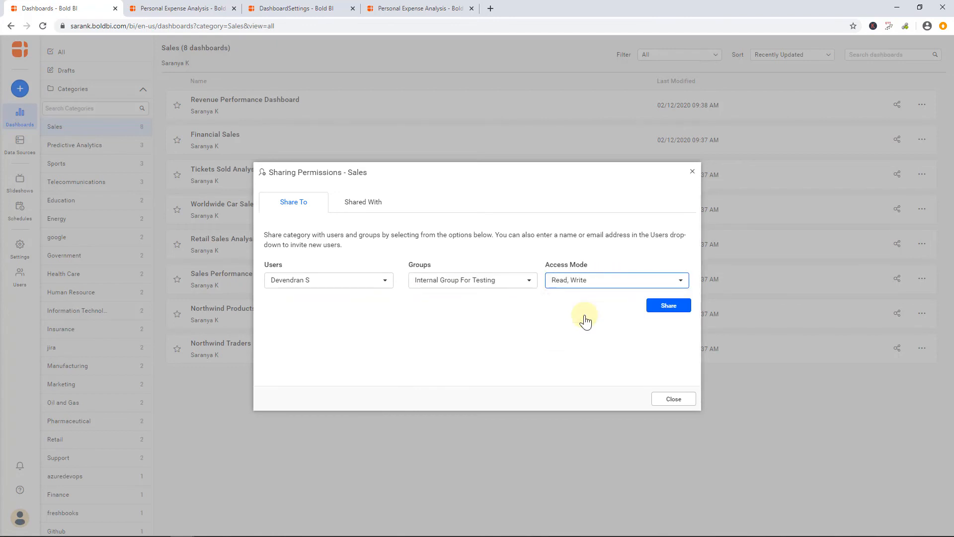
left_click(666, 309)
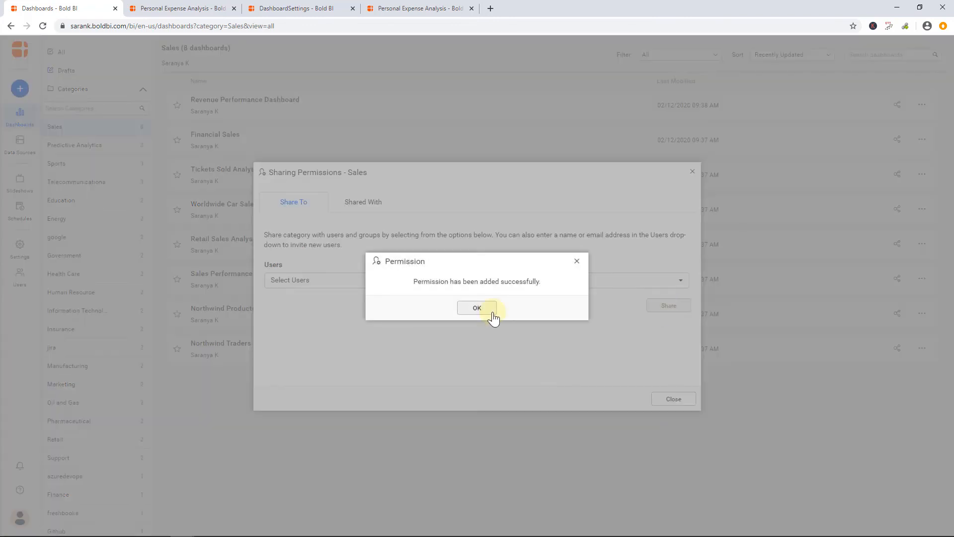
left_click(489, 311)
Invite a new user to the Sales category, entering the user's first name, e-mail address and last name R
left_click(339, 281)
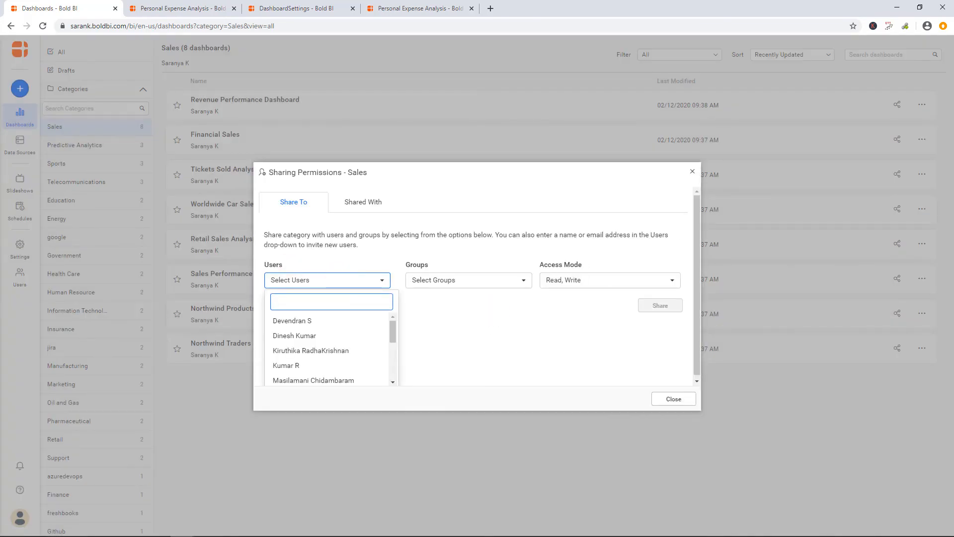
left_click(311, 301)
type("Balaji")
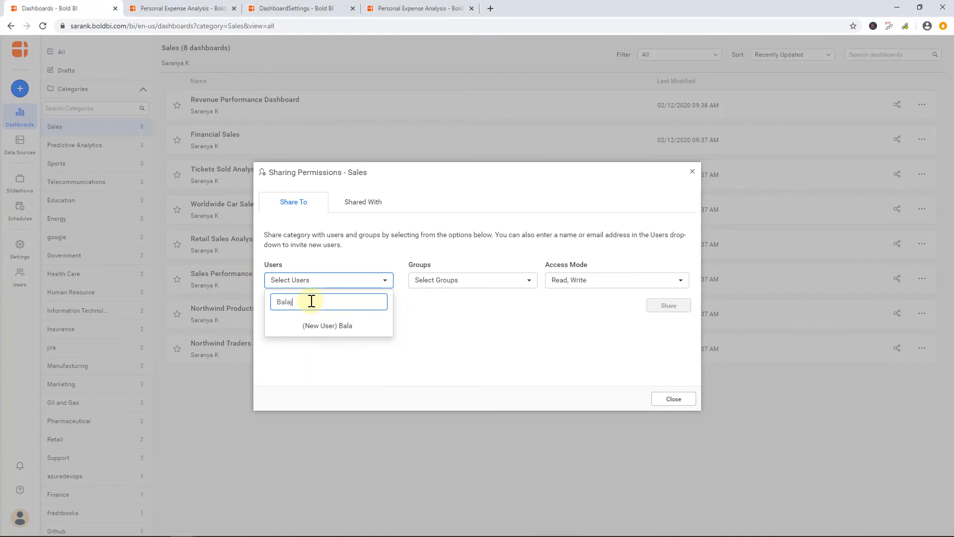
left_click(318, 323)
left_click(454, 258)
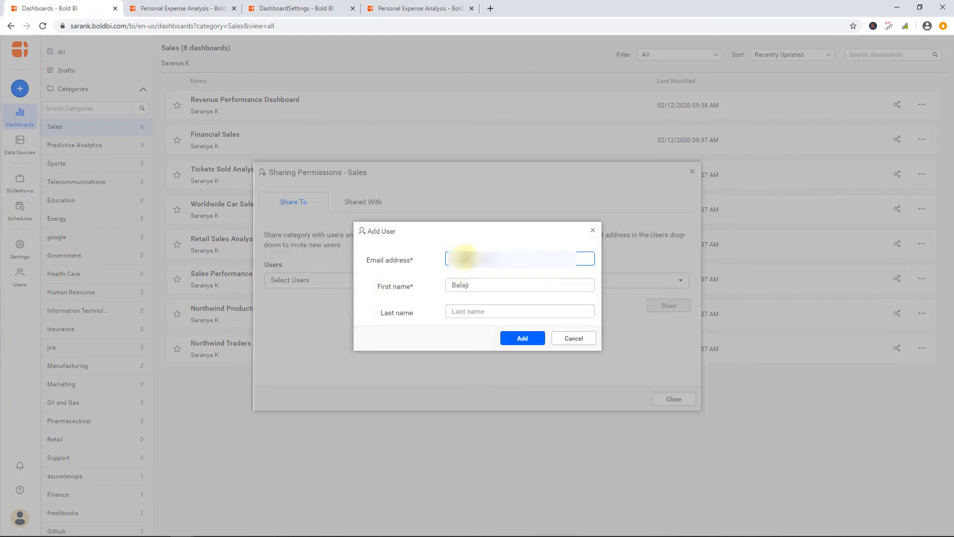
key("ctrl+v")
left_click(486, 311)
type("R")
left_click(523, 340)
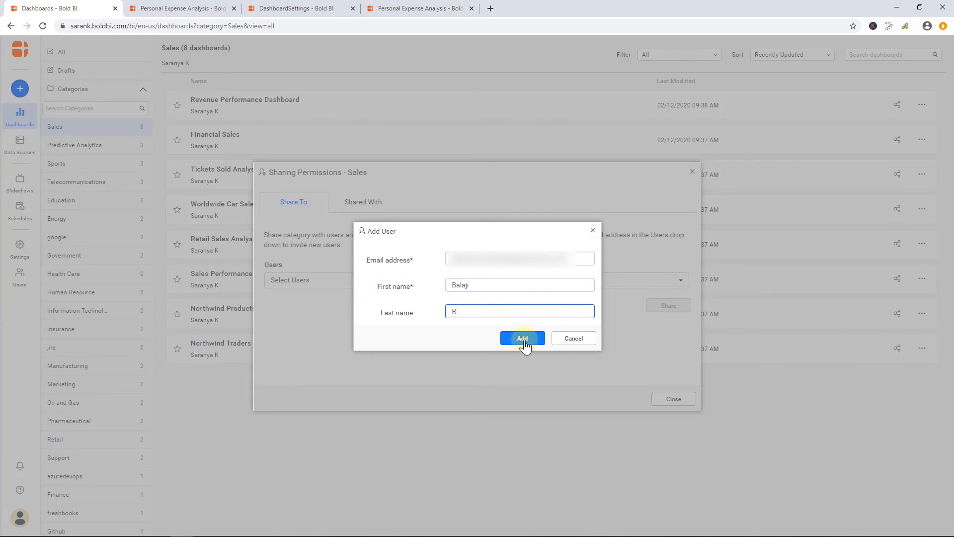
left_click(523, 342)
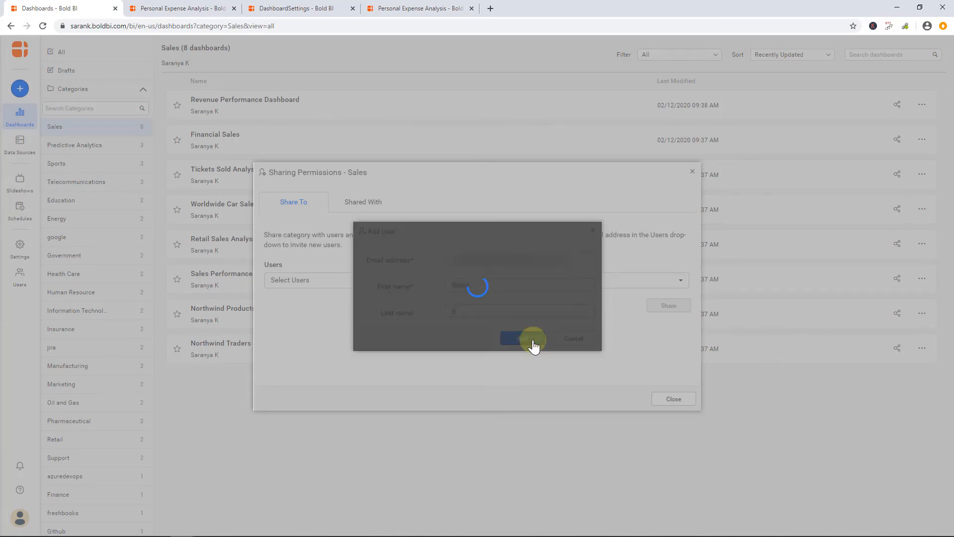
Review the Sales category's Shared With user list and close the dialog
left_click(358, 205)
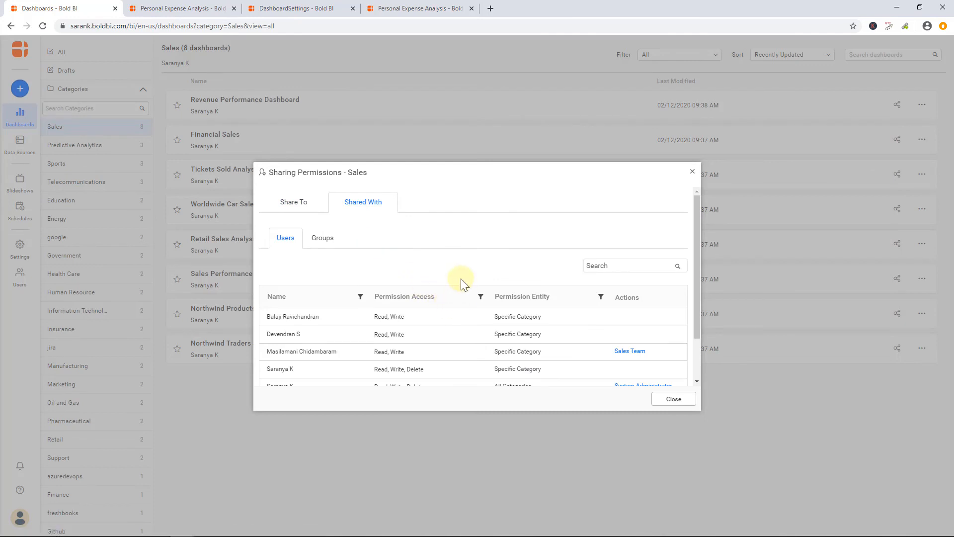
scroll(461, 278, "down", 1)
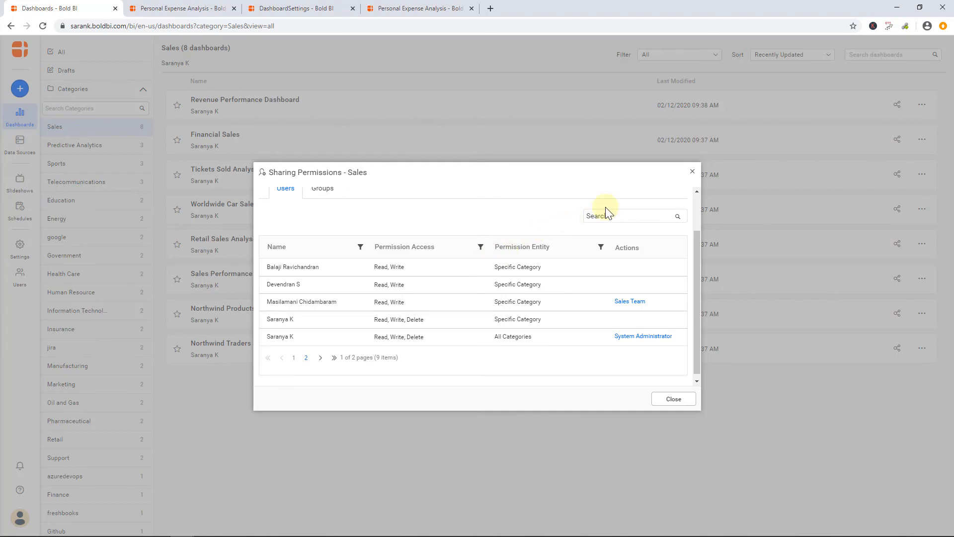
left_click(691, 175)
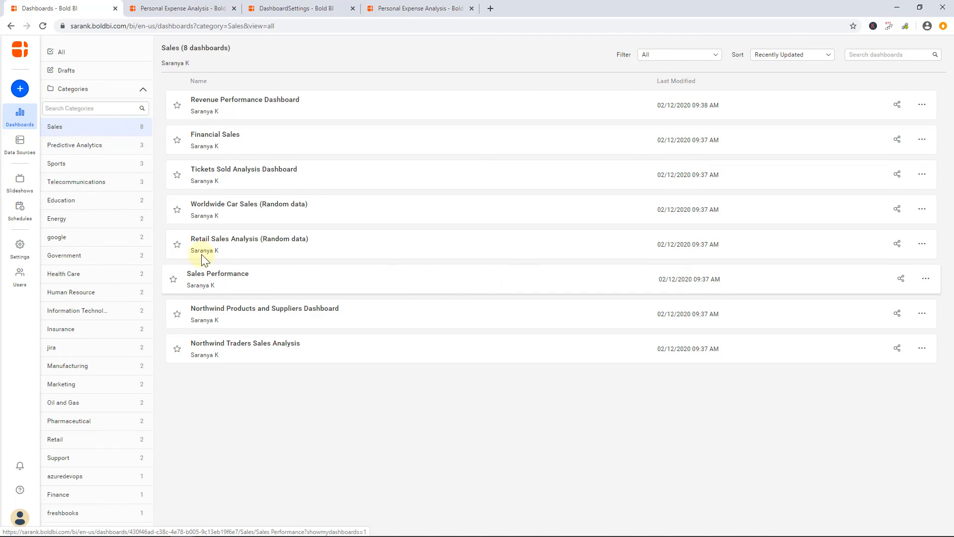
Share the SQL Sales Data data source with a user and the Testing Team group, granting Read, Write, Delete access
left_click(26, 143)
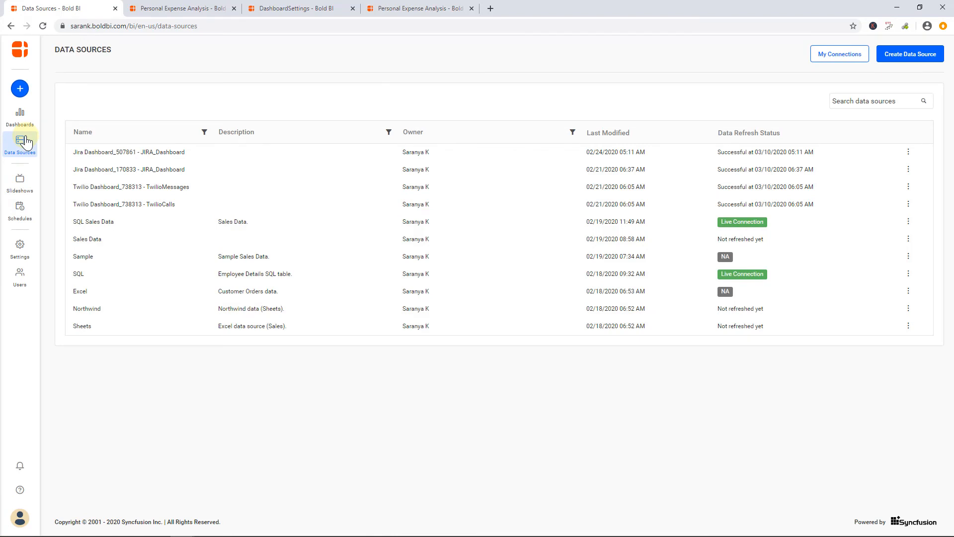
left_click(907, 222)
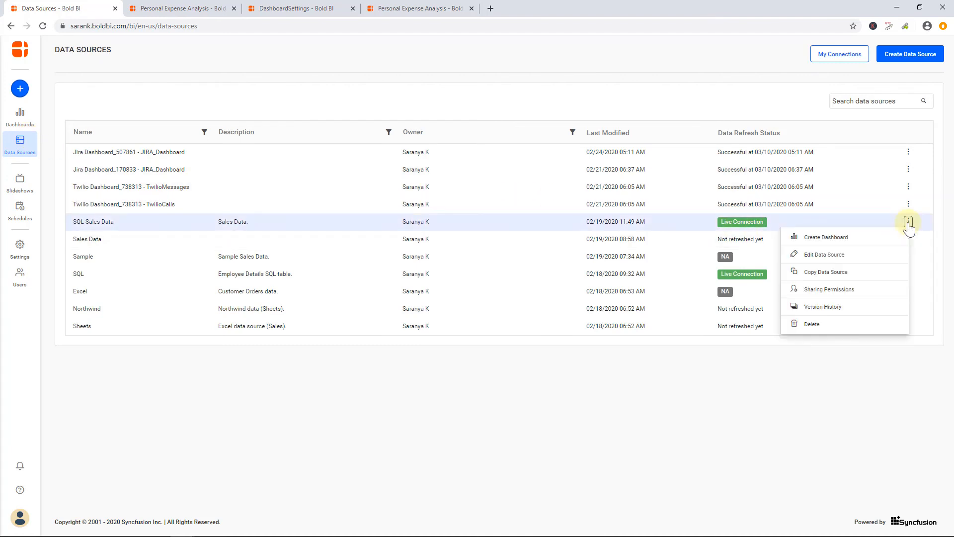
left_click(876, 296)
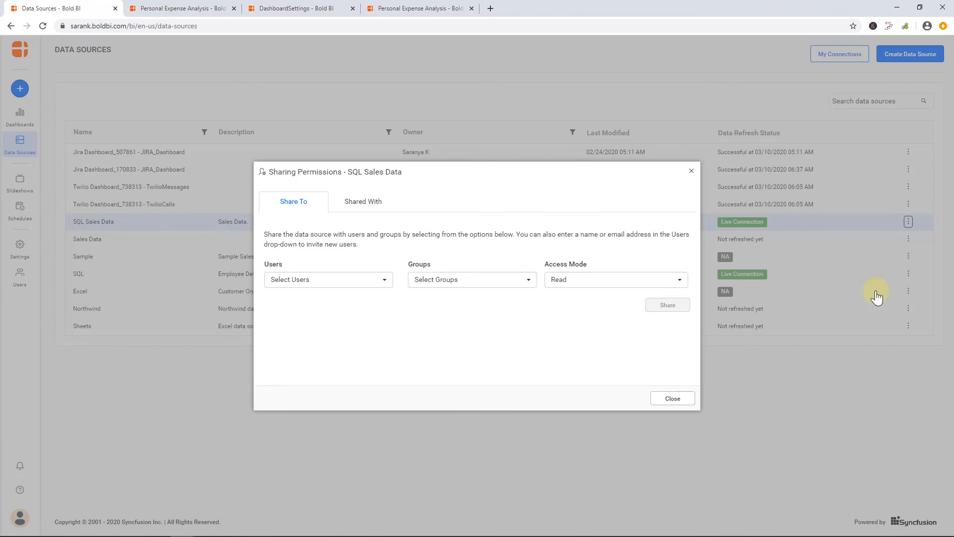
left_click(348, 279)
left_click(311, 376)
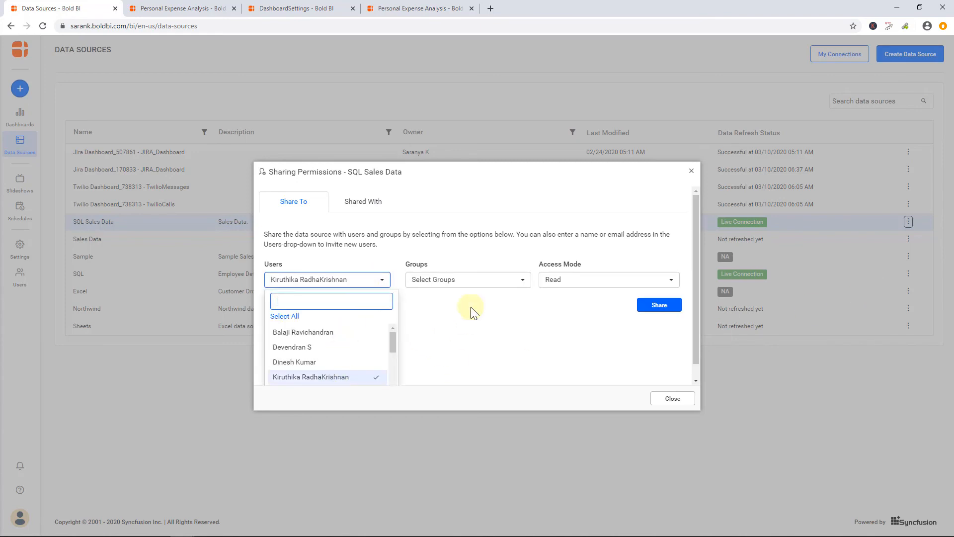
left_click(479, 279)
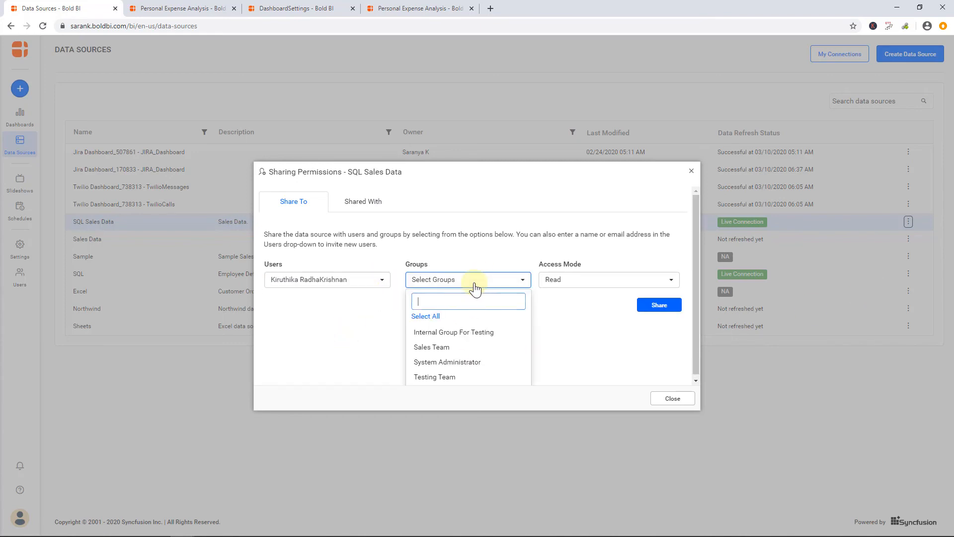
left_click(496, 376)
left_click(565, 280)
left_click(577, 335)
left_click(657, 305)
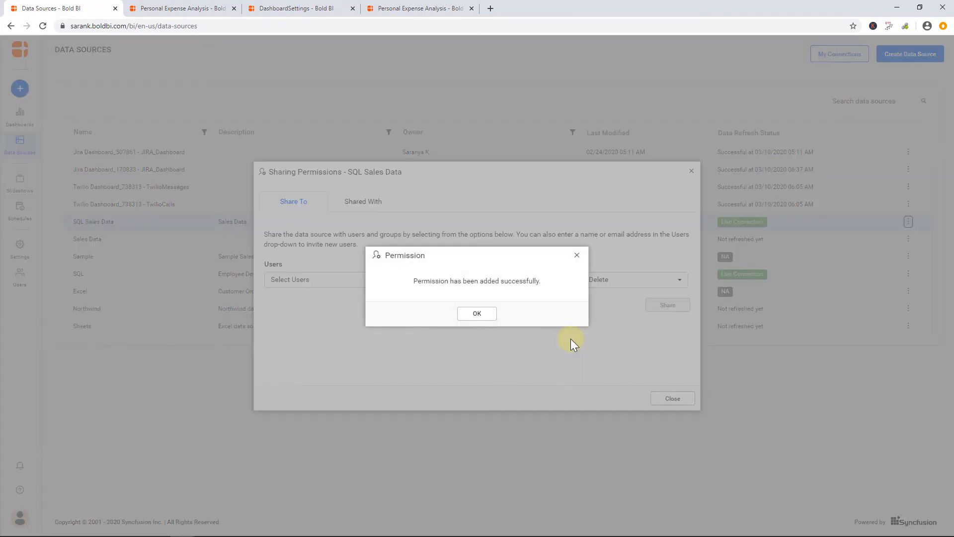
left_click(465, 314)
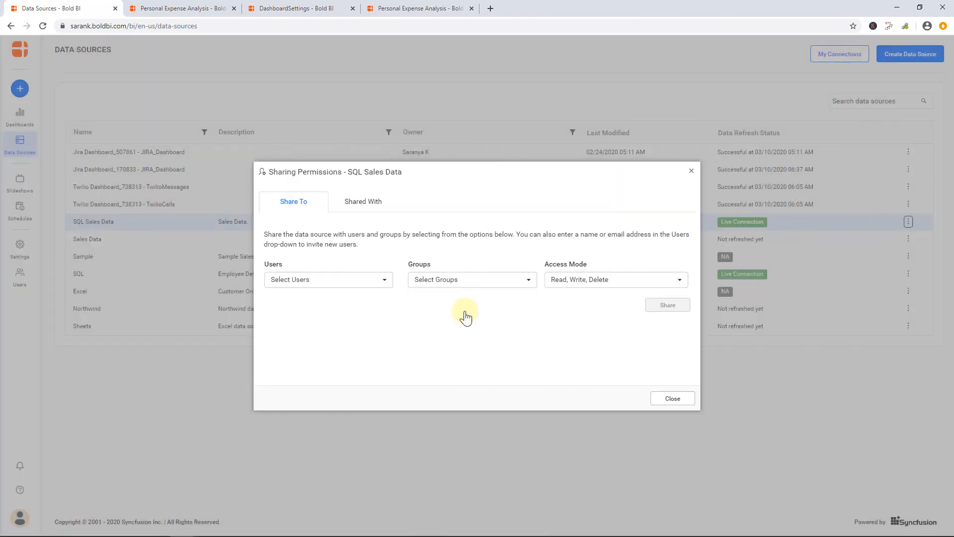
left_click(673, 399)
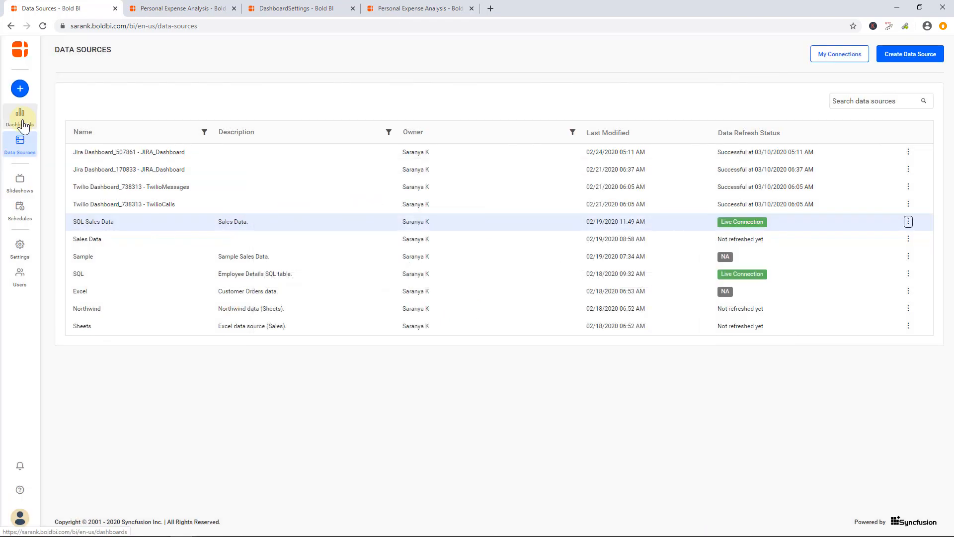
Return to the dashboards list and switch to the Managing Data Sources documentation page
left_click(23, 124)
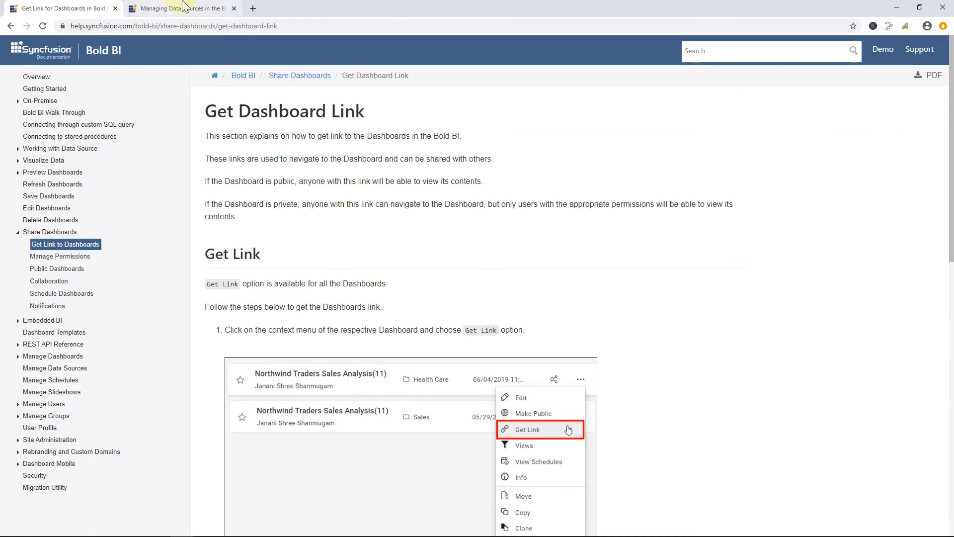
left_click(185, 6)
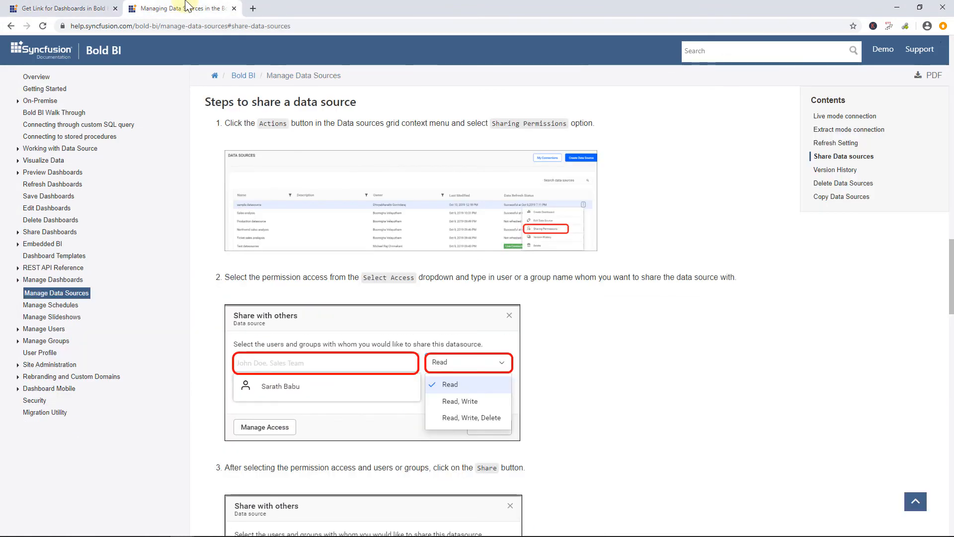